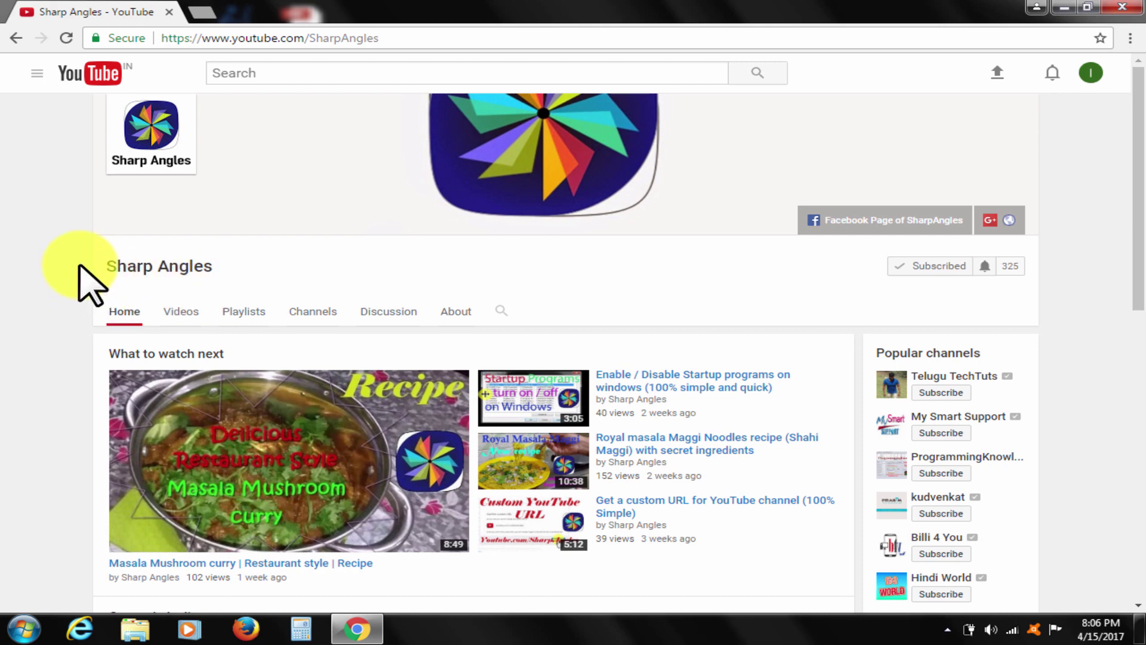
# Highlight the Sharp Angles channel name, then open and close the account menu.
pyautogui.moveTo(81, 260); pyautogui.dragTo(246, 264)
pyautogui.click(272, 265)
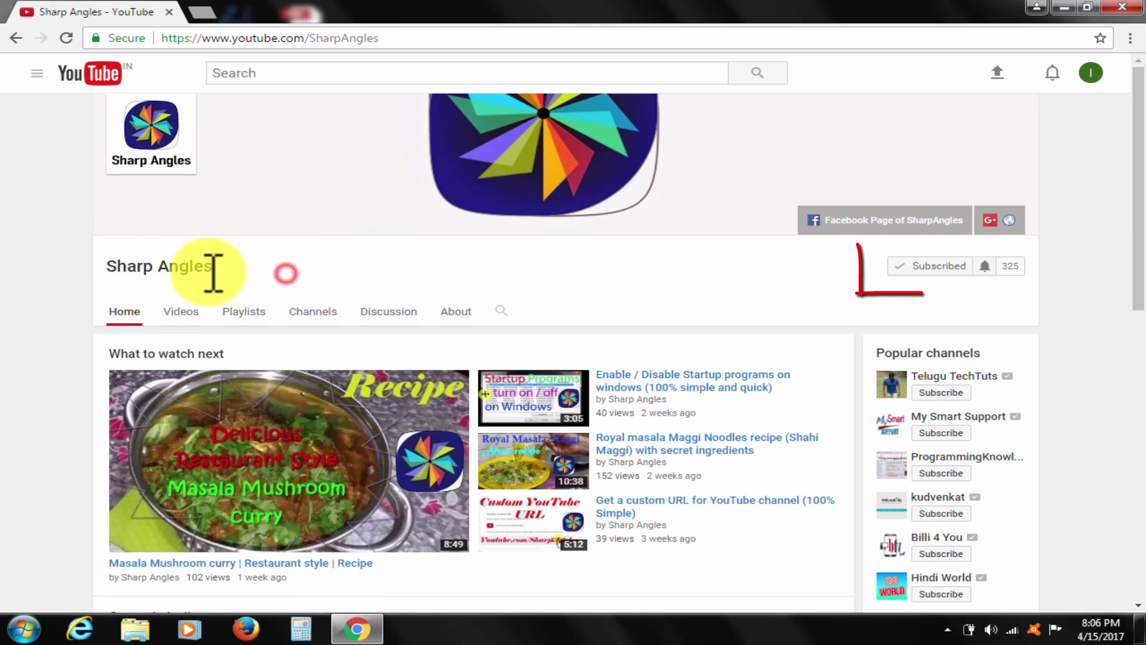
pyautogui.moveTo(106, 265); pyautogui.dragTo(236, 267)
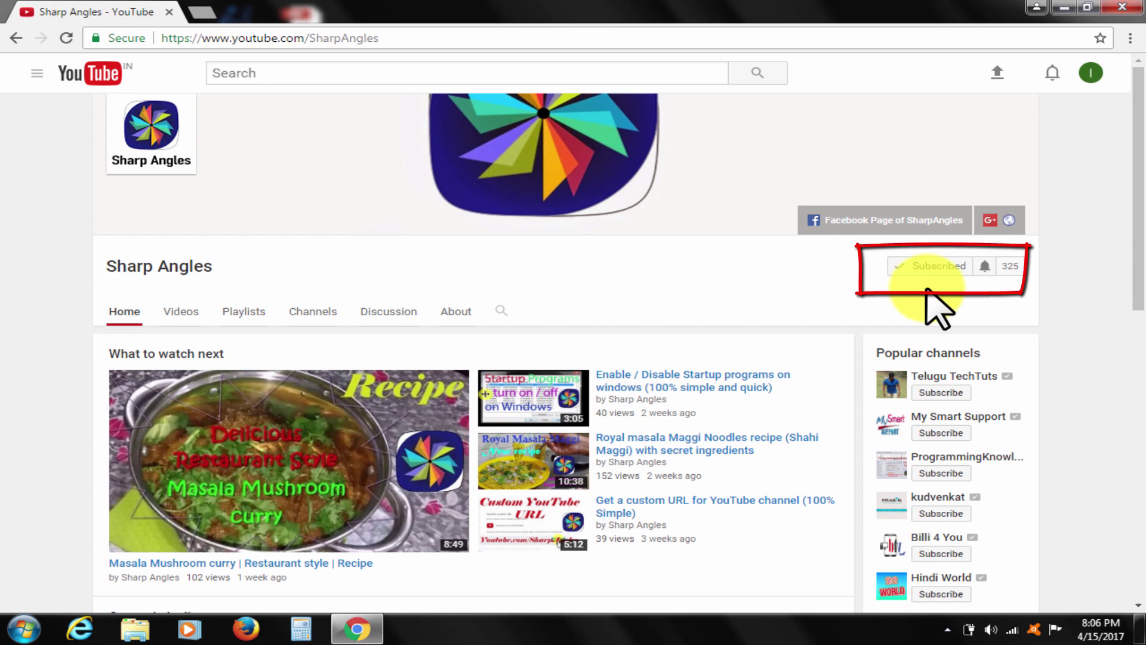
pyautogui.moveTo(778, 197); pyautogui.dragTo(887, 228)
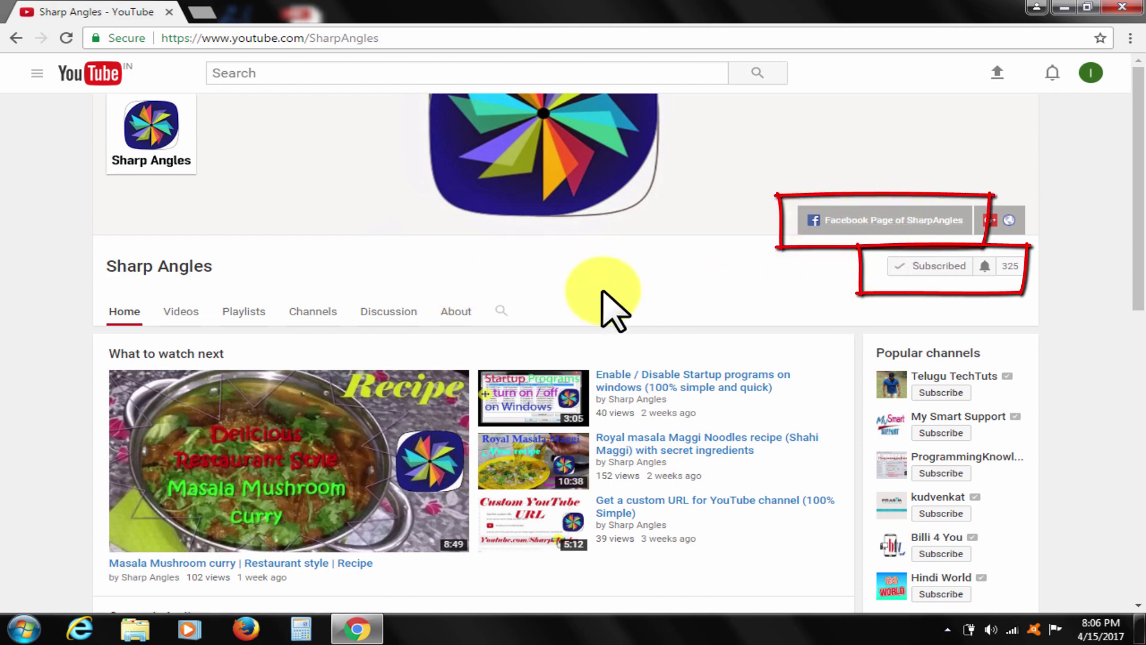
pyautogui.press('Escape')
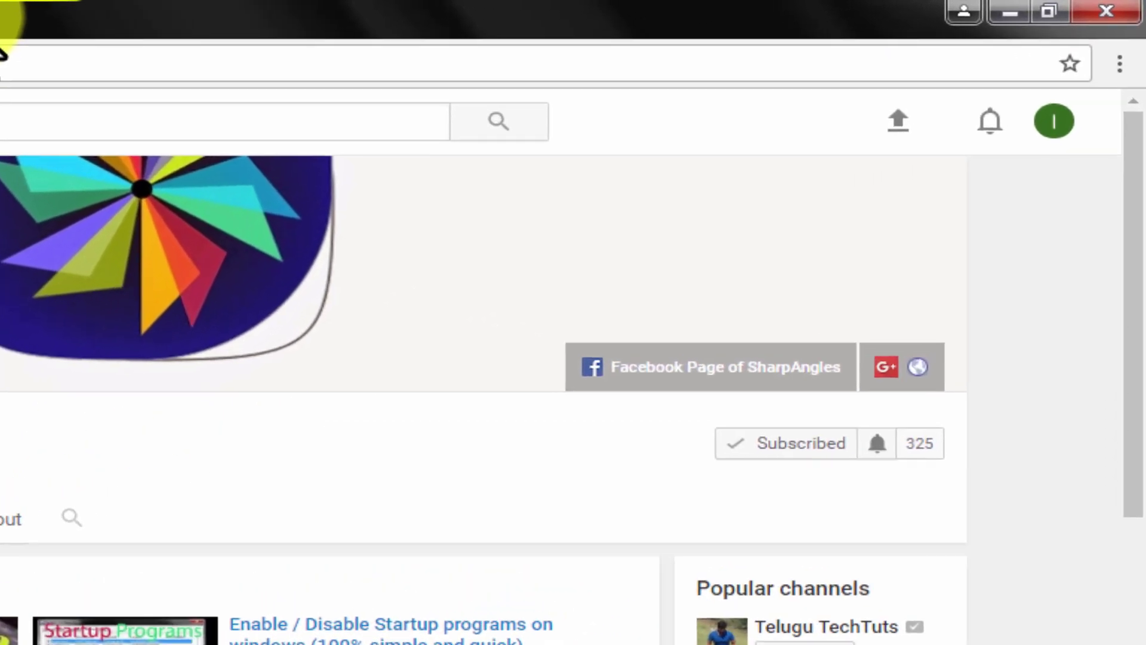
pyautogui.click(1052, 126)
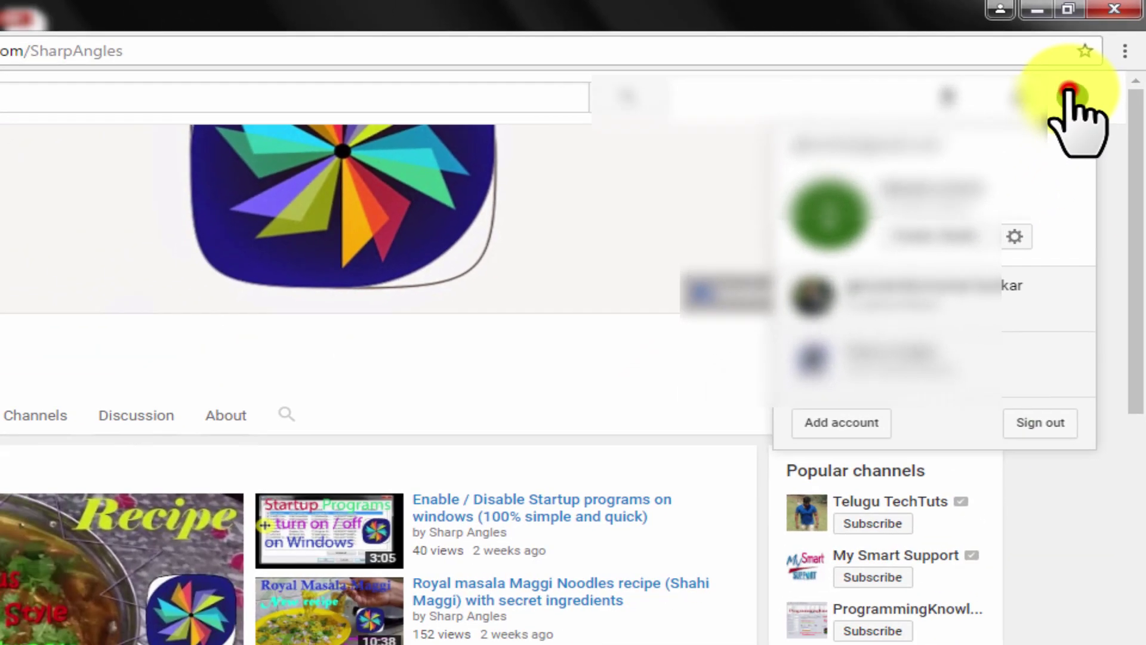
pyautogui.click(1065, 99)
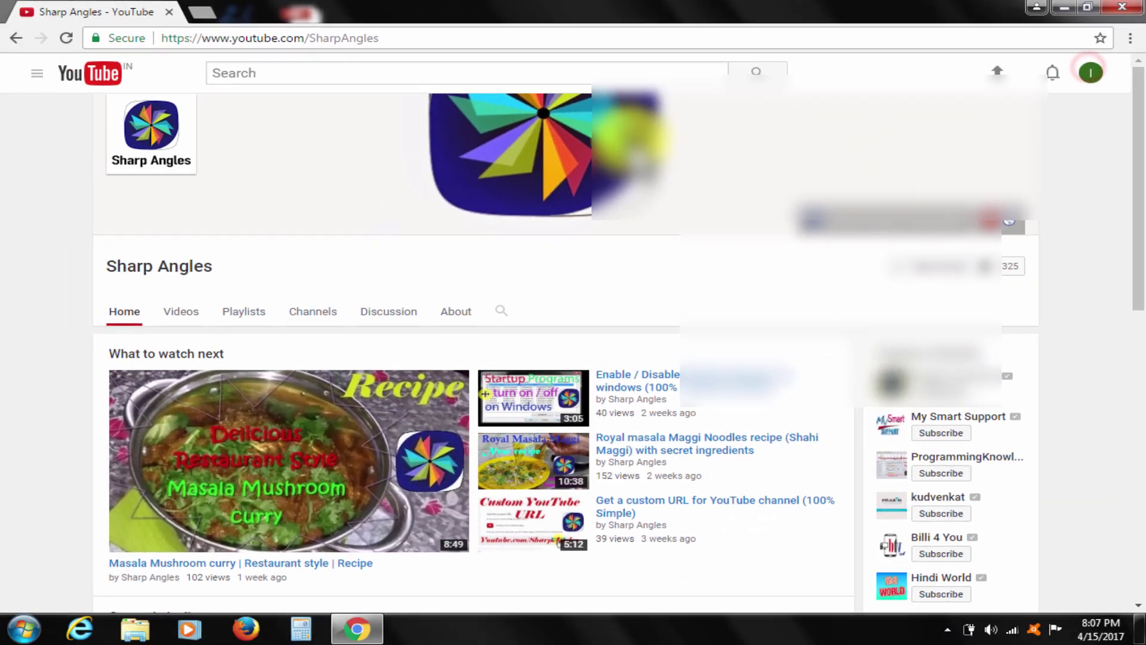
# Open the mush note from the desktop beside the snapped browser, then maximize Chrome.
pyautogui.moveTo(410, 21); pyautogui.dragTo(1142, 217)
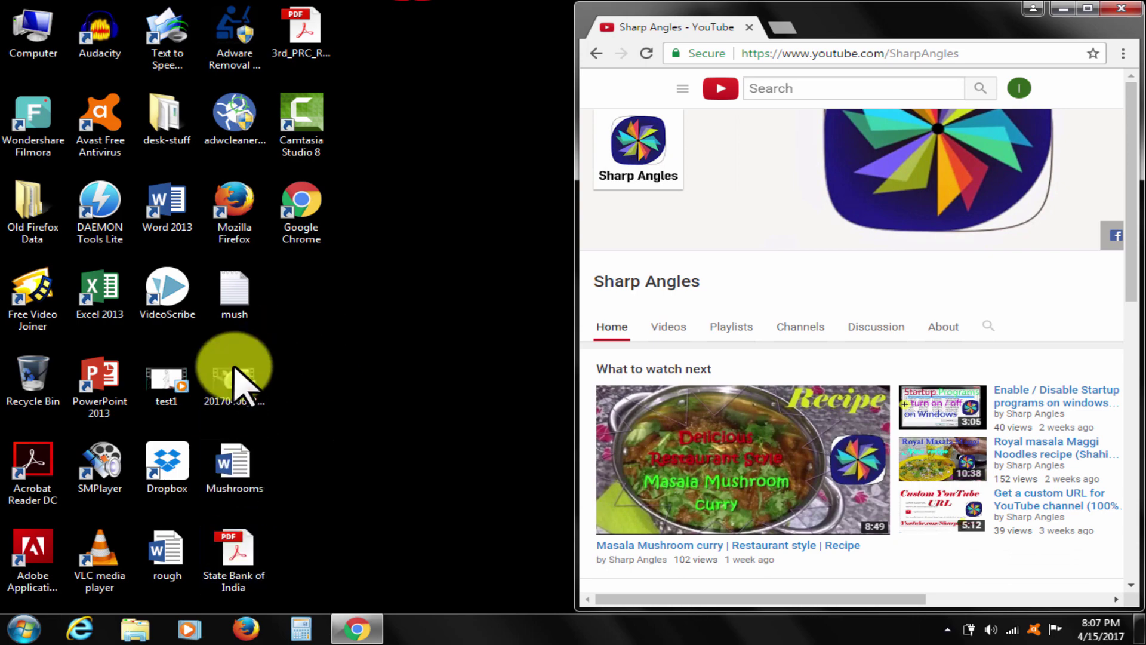
pyautogui.click(235, 296)
pyautogui.doubleClick(235, 296)
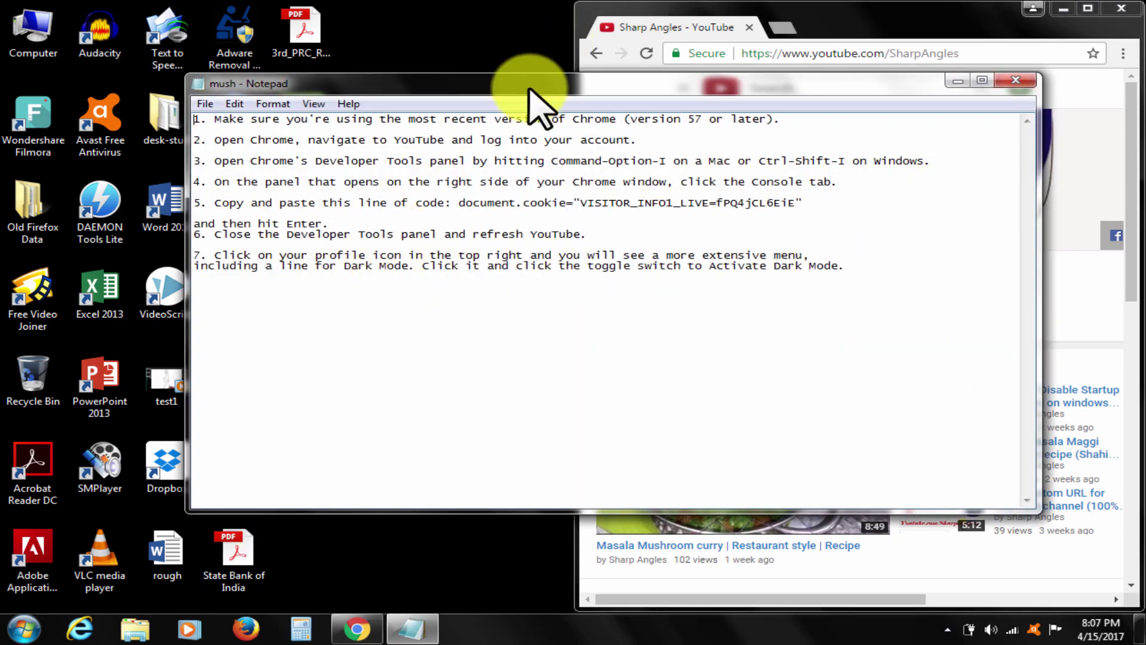
pyautogui.moveTo(534, 86); pyautogui.dragTo(1, 195)
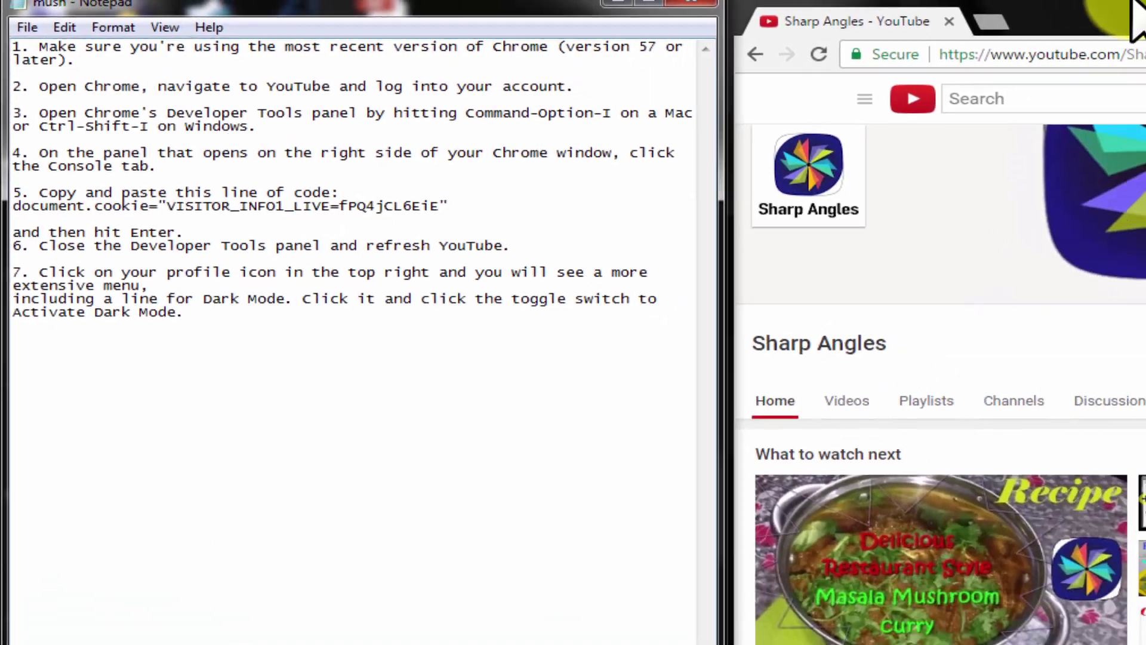
pyautogui.moveTo(985, 27); pyautogui.dragTo(394, 31)
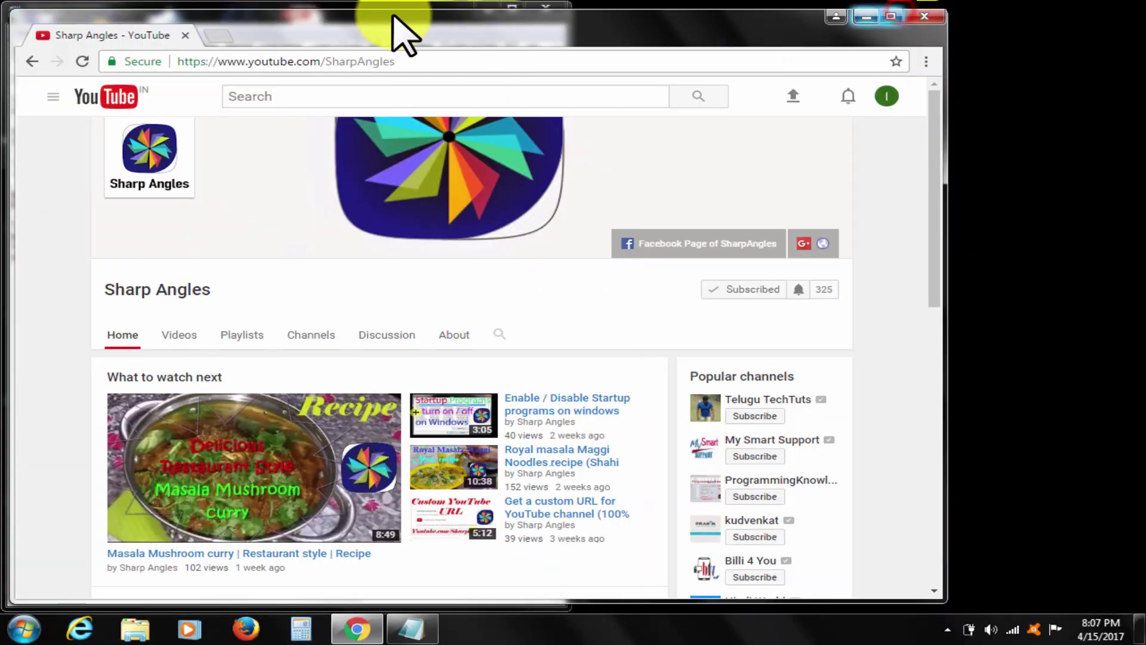
pyautogui.click(892, 19)
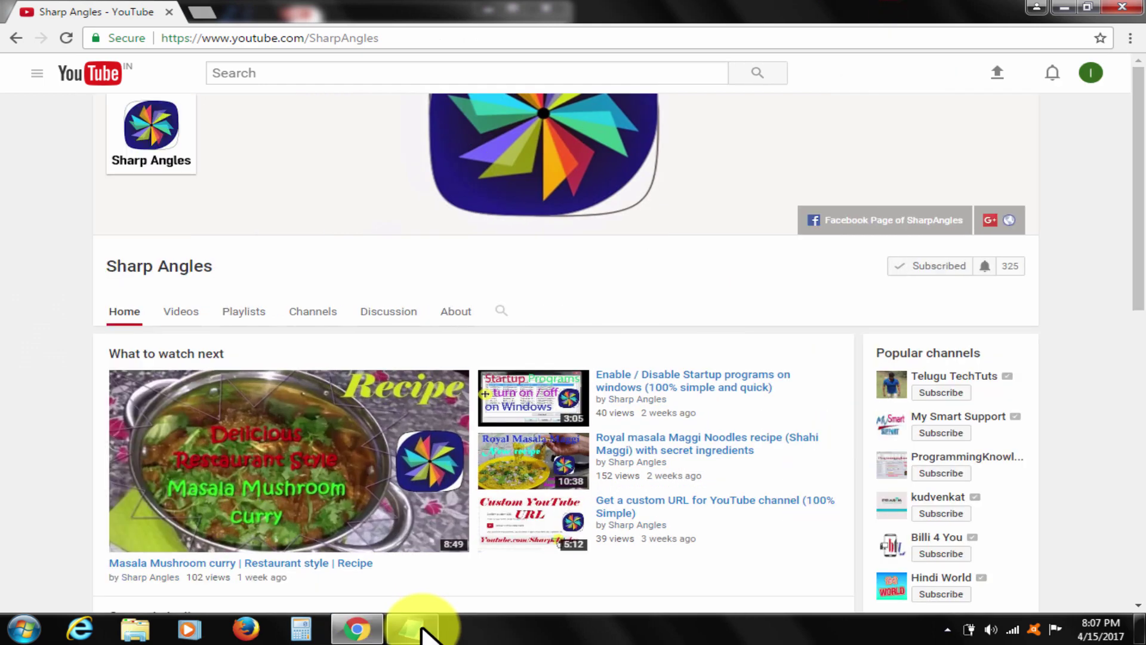
pyautogui.click(410, 626)
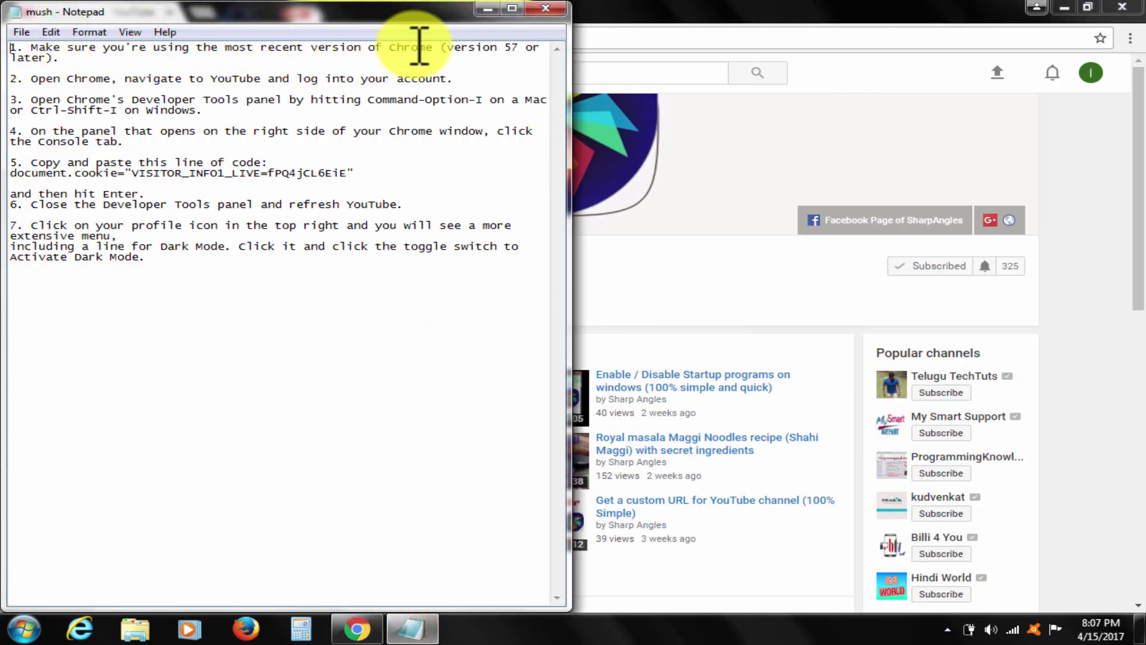
pyautogui.moveTo(307, 49); pyautogui.dragTo(526, 52)
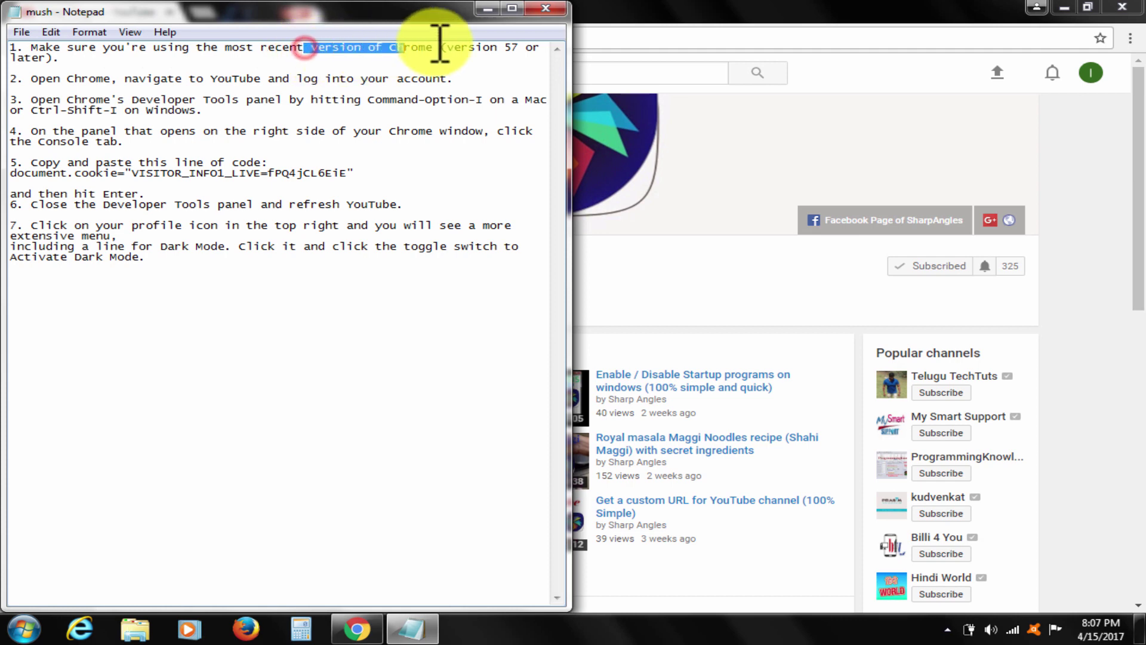
pyautogui.click(468, 65)
pyautogui.click(1130, 37)
pyautogui.moveTo(947, 346)
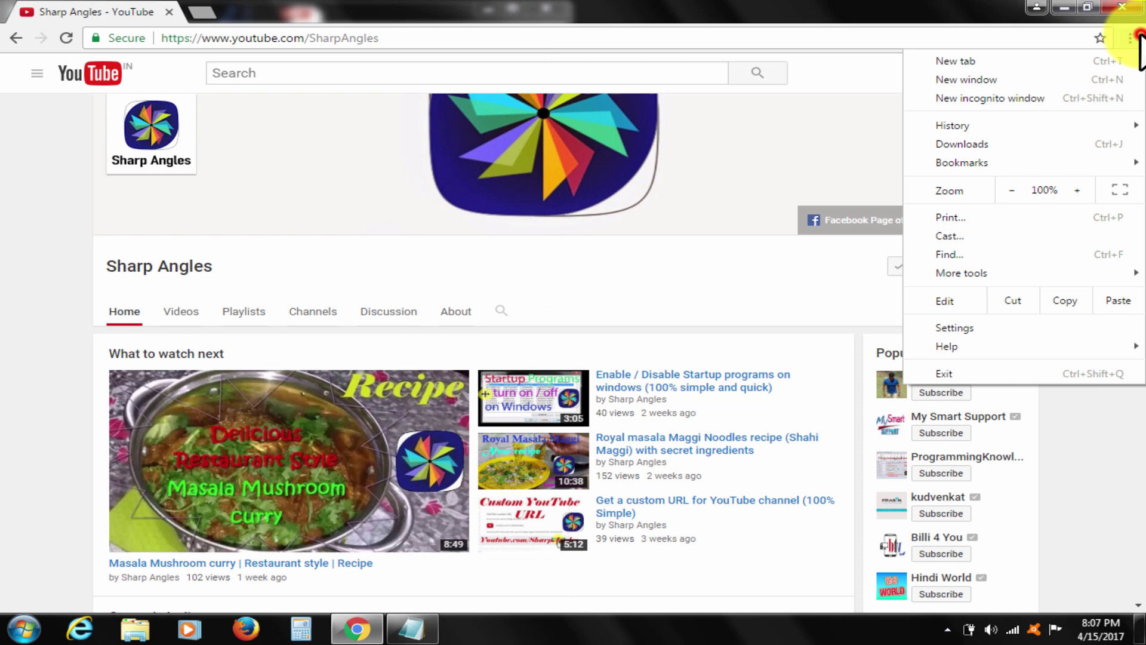
pyautogui.click(995, 347)
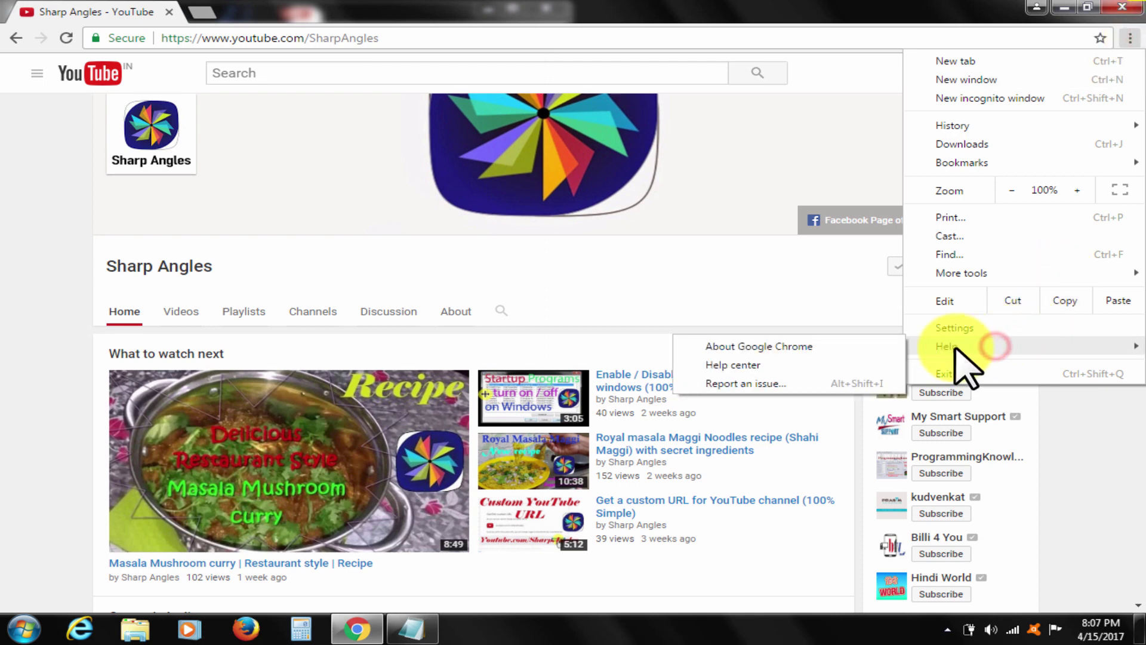
pyautogui.click(770, 347)
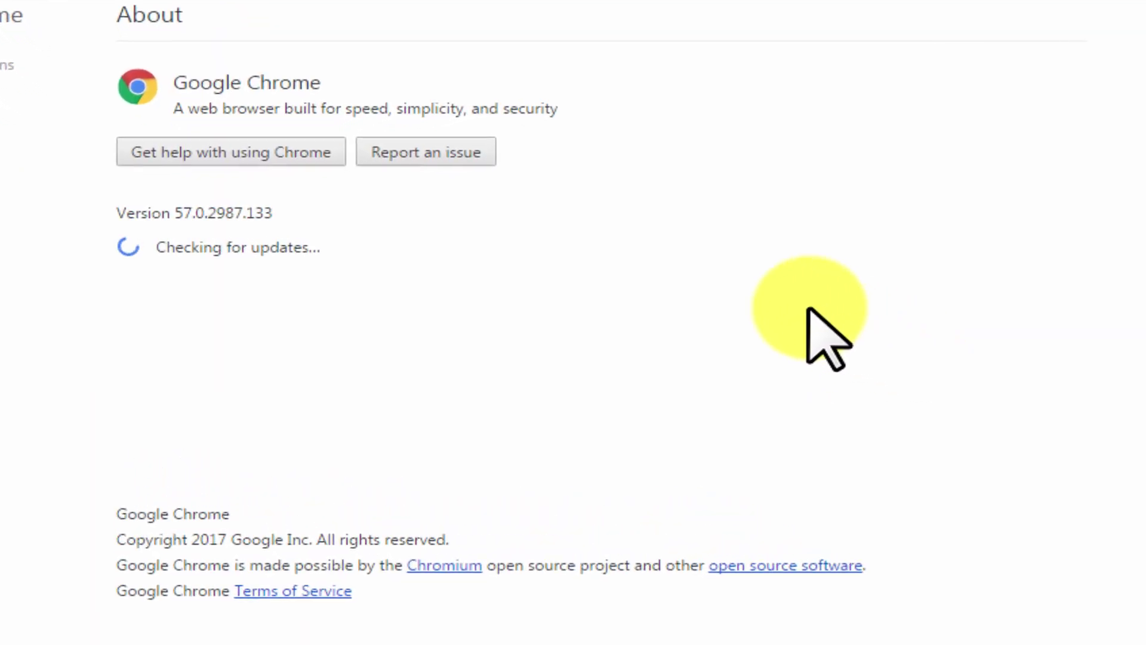
pyautogui.moveTo(170, 213)
pyautogui.mouseDown()
pyautogui.moveTo(279, 219)
pyautogui.moveTo(208, 231)
pyautogui.mouseUp()
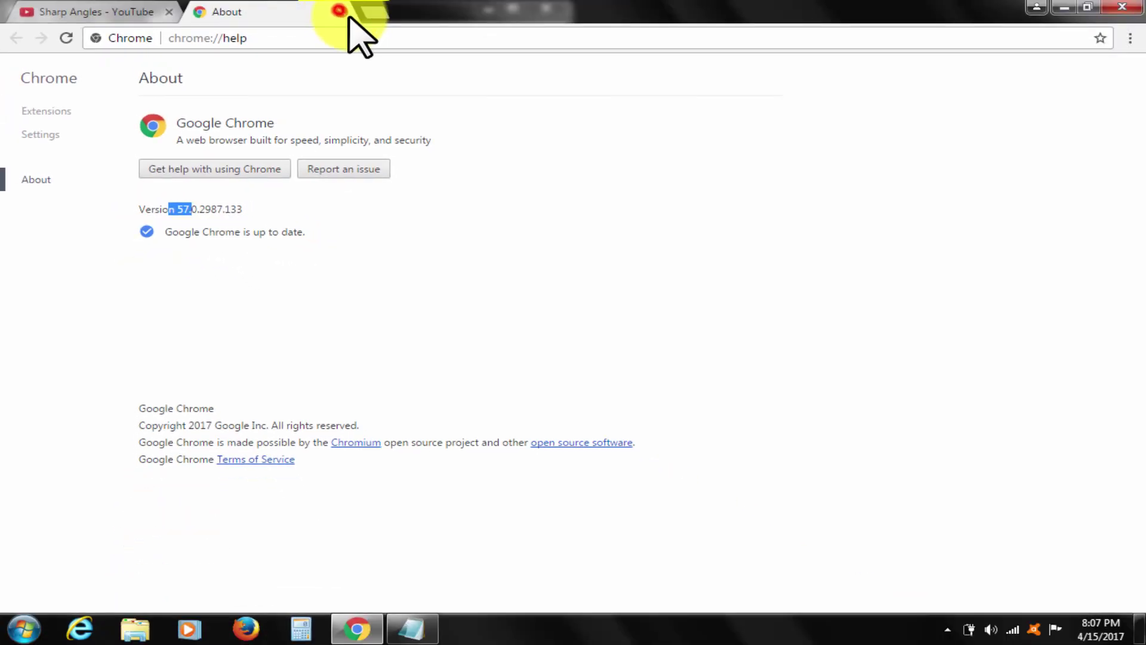
pyautogui.click(341, 13)
# Highlight step 1's version 57 requirement and step 2's log-in instruction in the note.
pyautogui.click(412, 627)
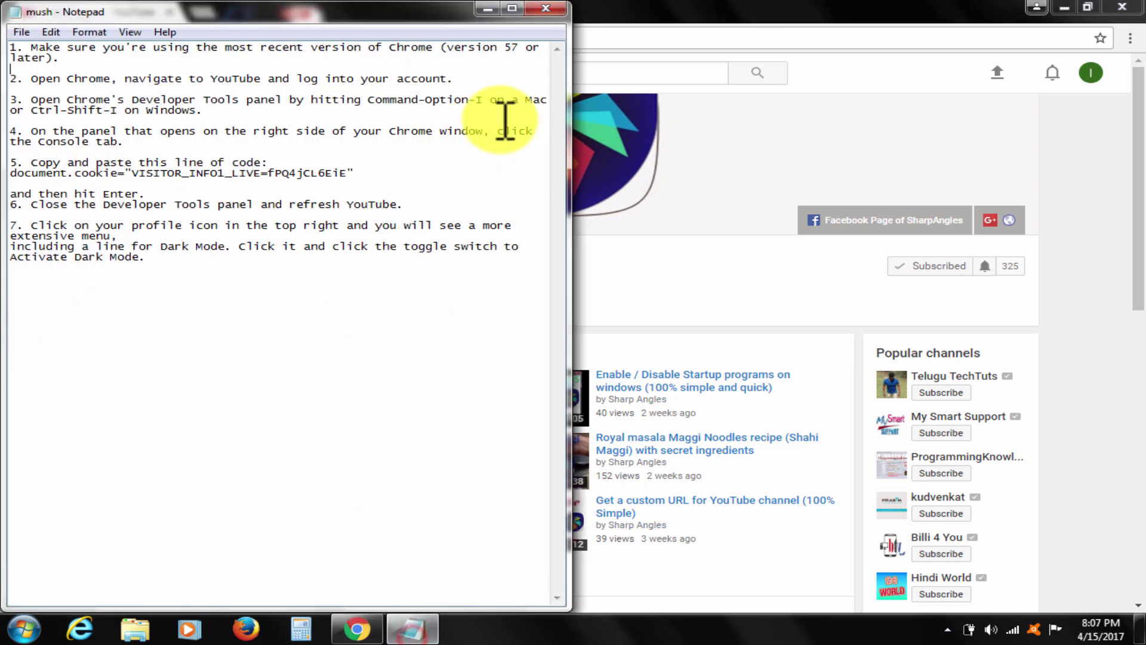
pyautogui.moveTo(537, 50)
pyautogui.mouseDown()
pyautogui.moveTo(11, 61)
pyautogui.moveTo(10, 45)
pyautogui.mouseUp()
pyautogui.click(107, 90)
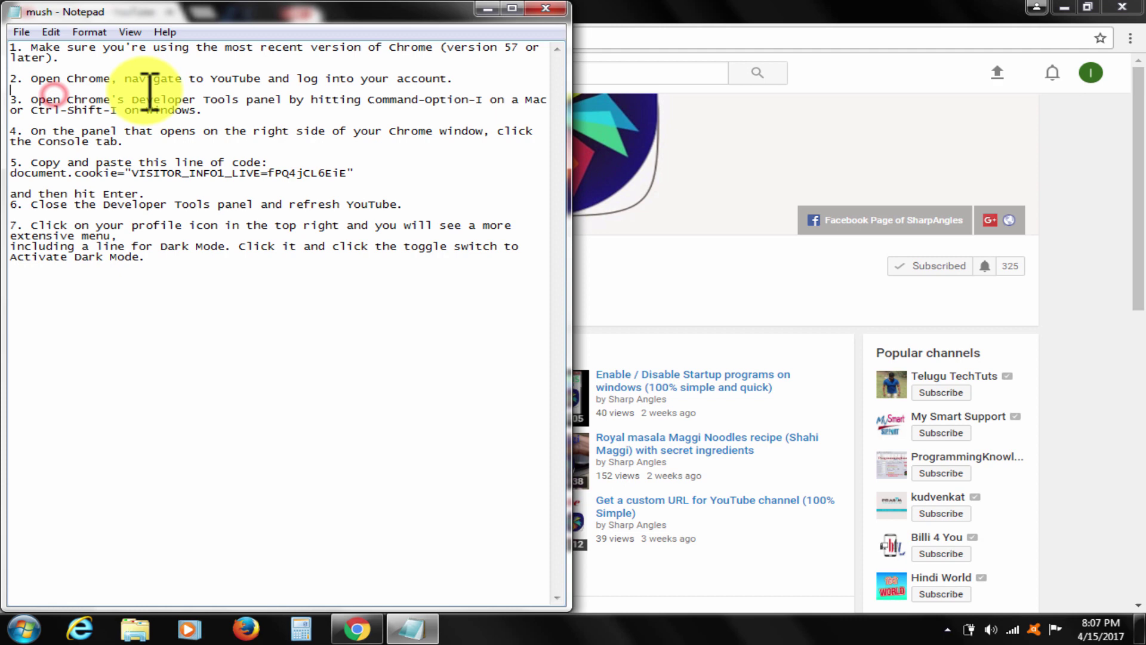
pyautogui.moveTo(291, 78); pyautogui.dragTo(455, 79)
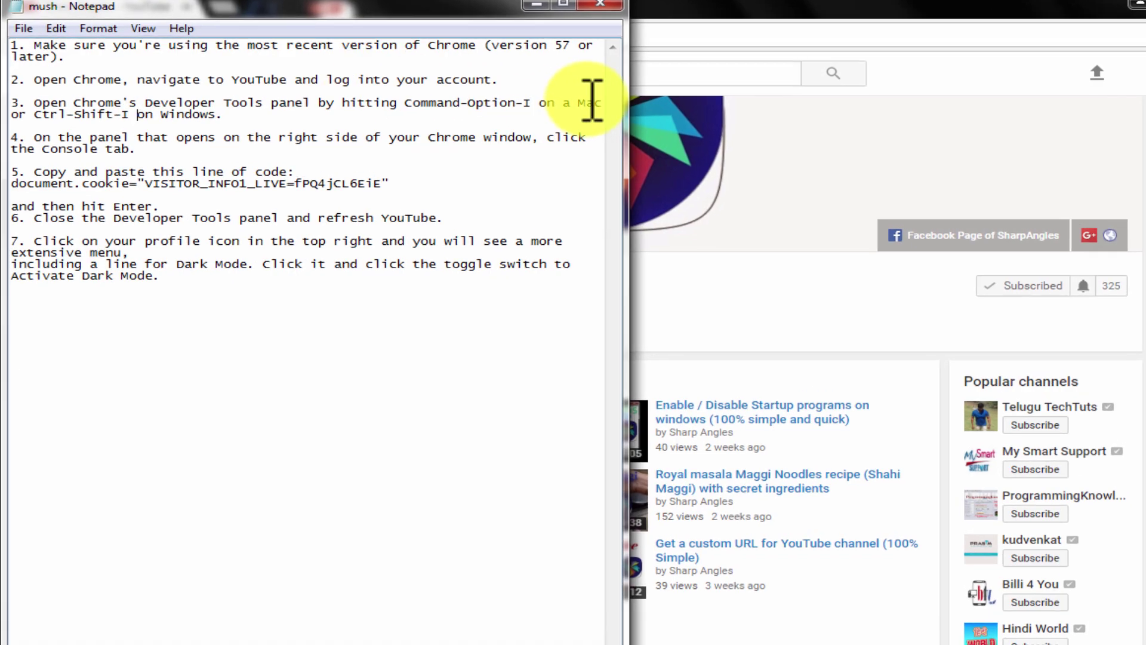
# Highlight the Mac and Windows shortcuts in step 3 of the note.
pyautogui.doubleClick(533, 99)
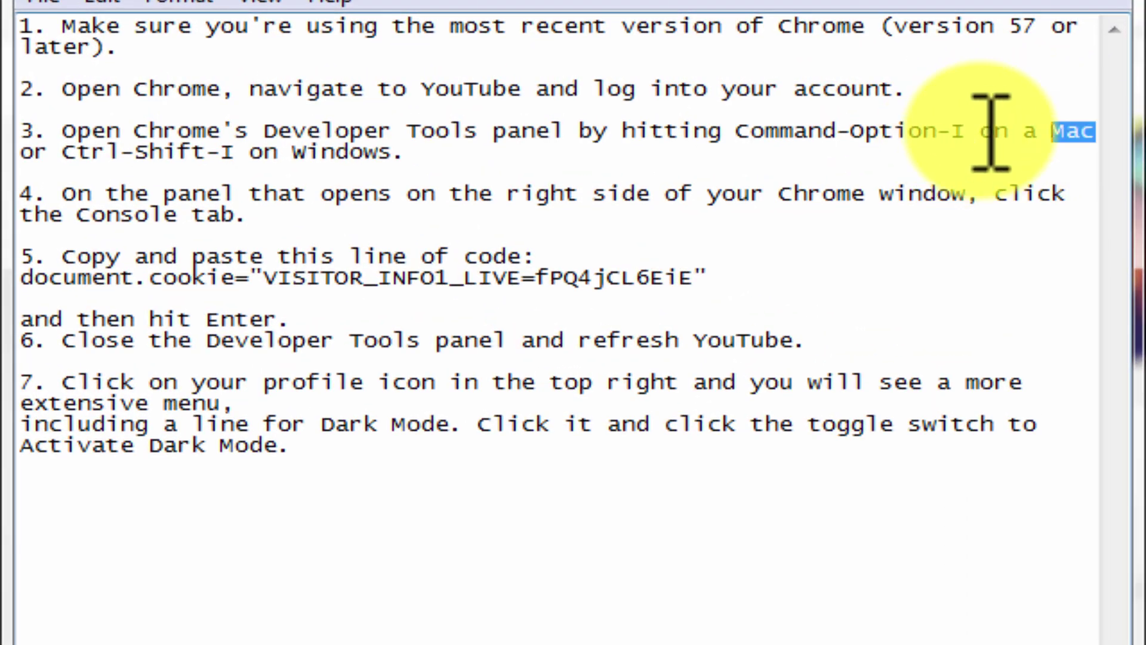
pyautogui.moveTo(967, 131); pyautogui.dragTo(739, 132)
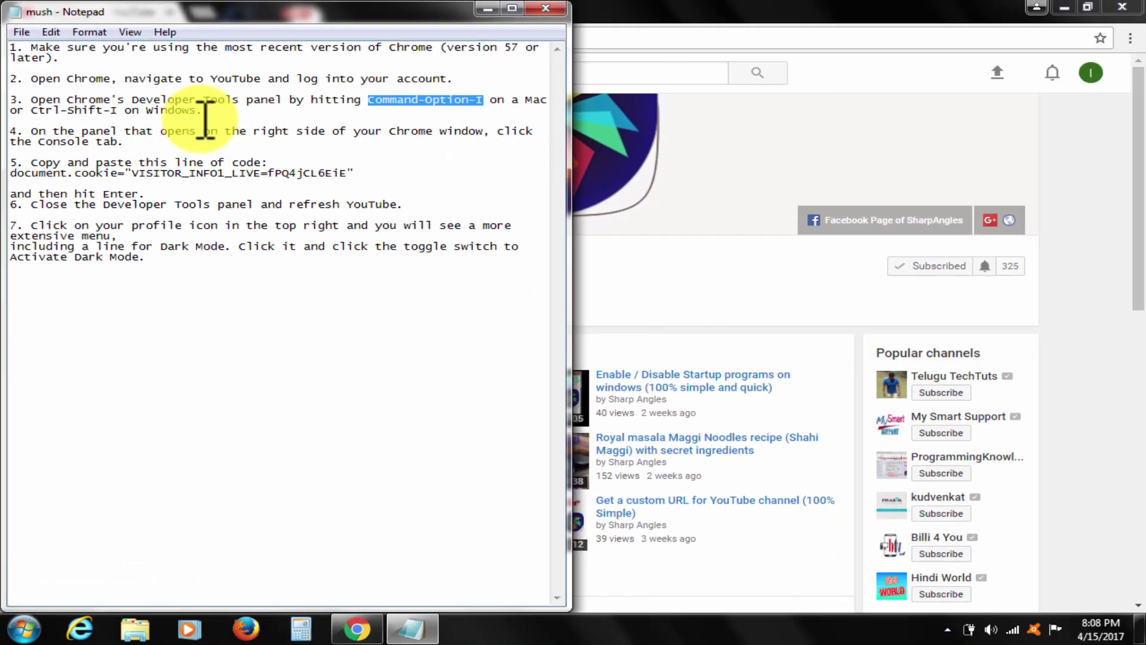
pyautogui.moveTo(243, 120); pyautogui.dragTo(193, 120)
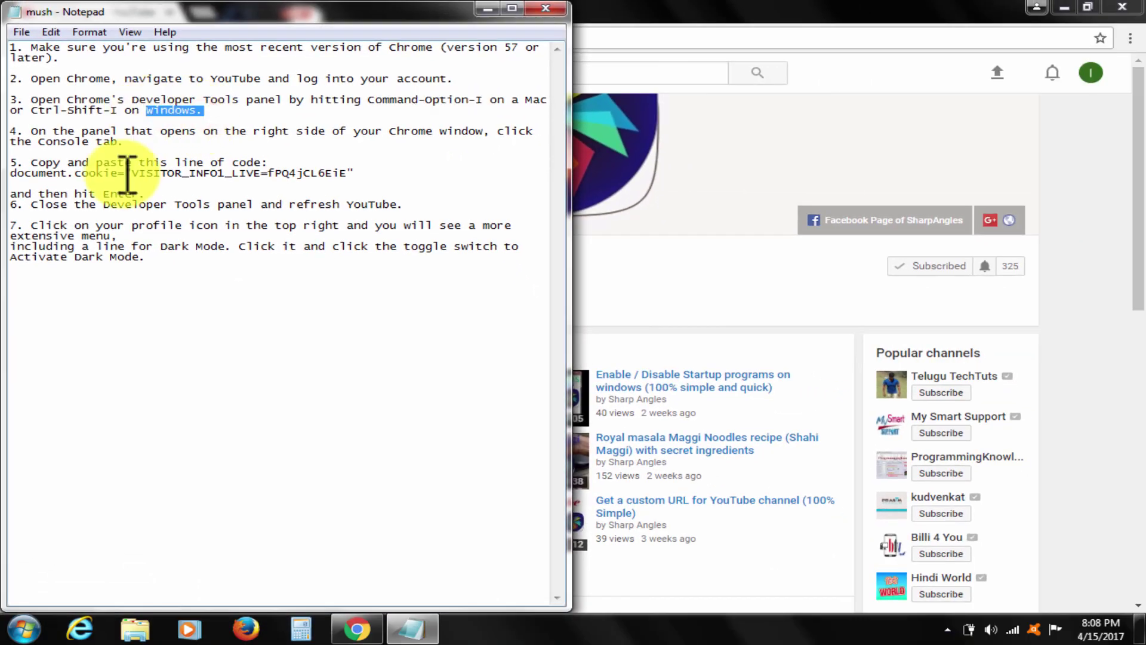
pyautogui.click(127, 132)
pyautogui.moveTo(122, 110); pyautogui.dragTo(32, 110)
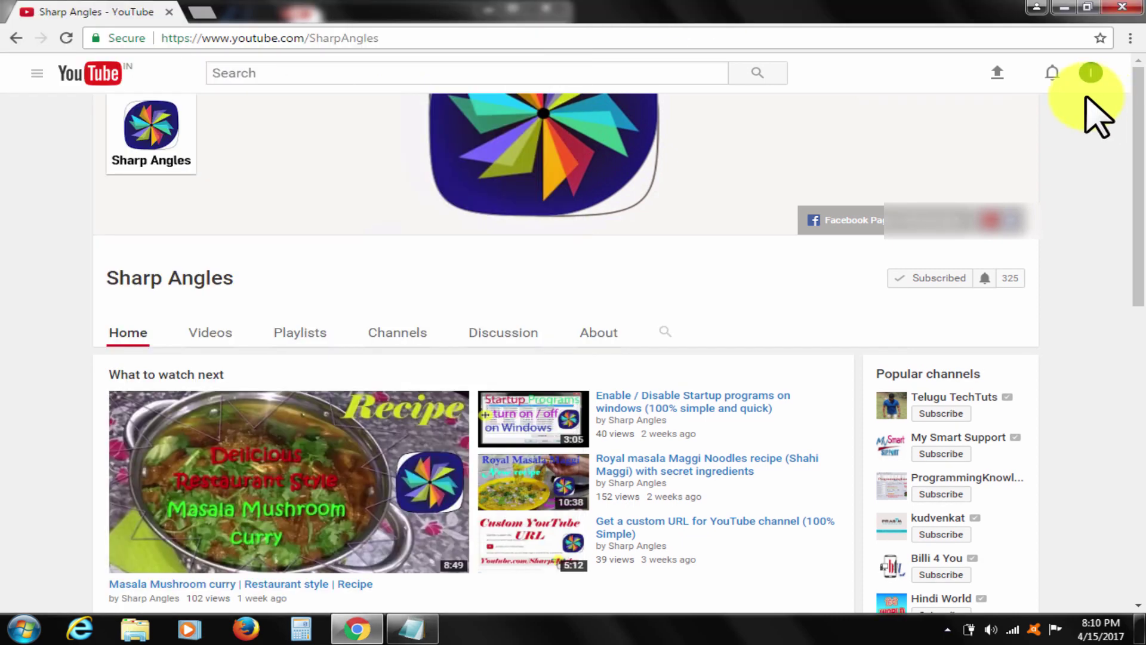
# Open Chrome DevTools with Ctrl+Shift+I on the Console panel.
pyautogui.click(1090, 72)
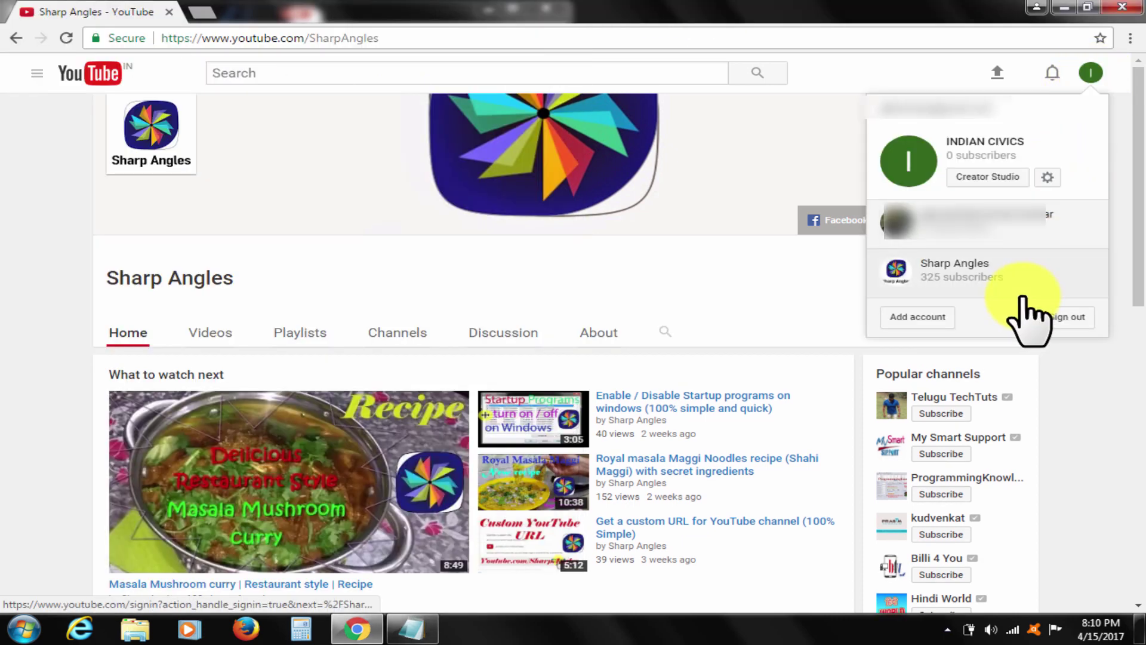
pyautogui.click(1124, 126)
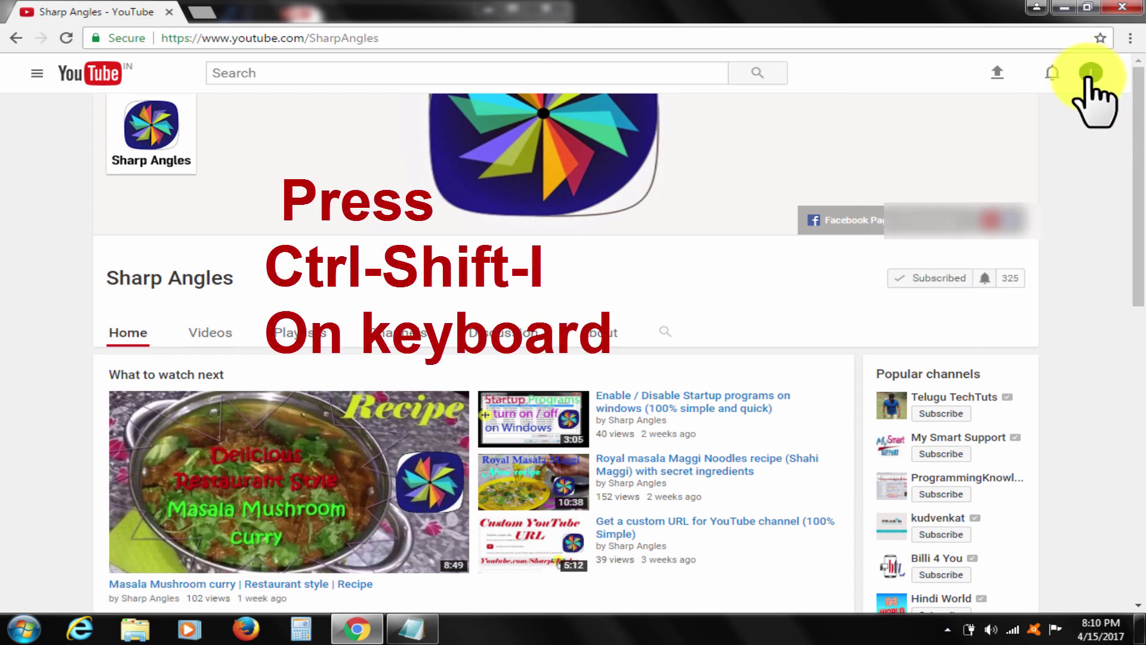
pyautogui.hotkey('ctrl', 'shift', 'i')
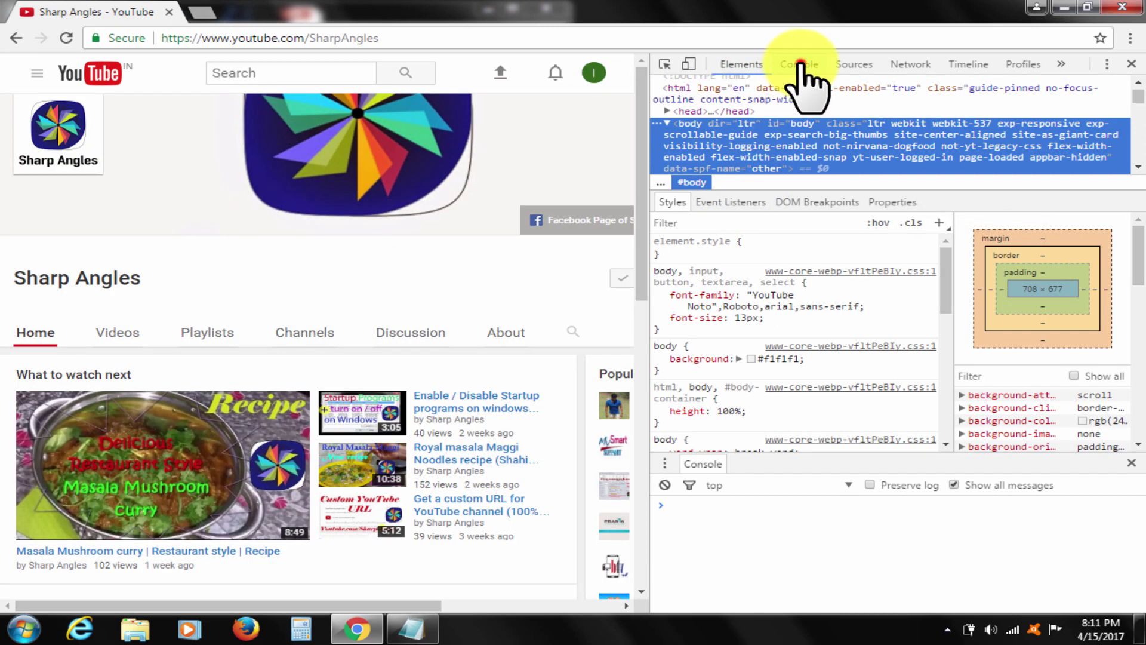
pyautogui.click(800, 64)
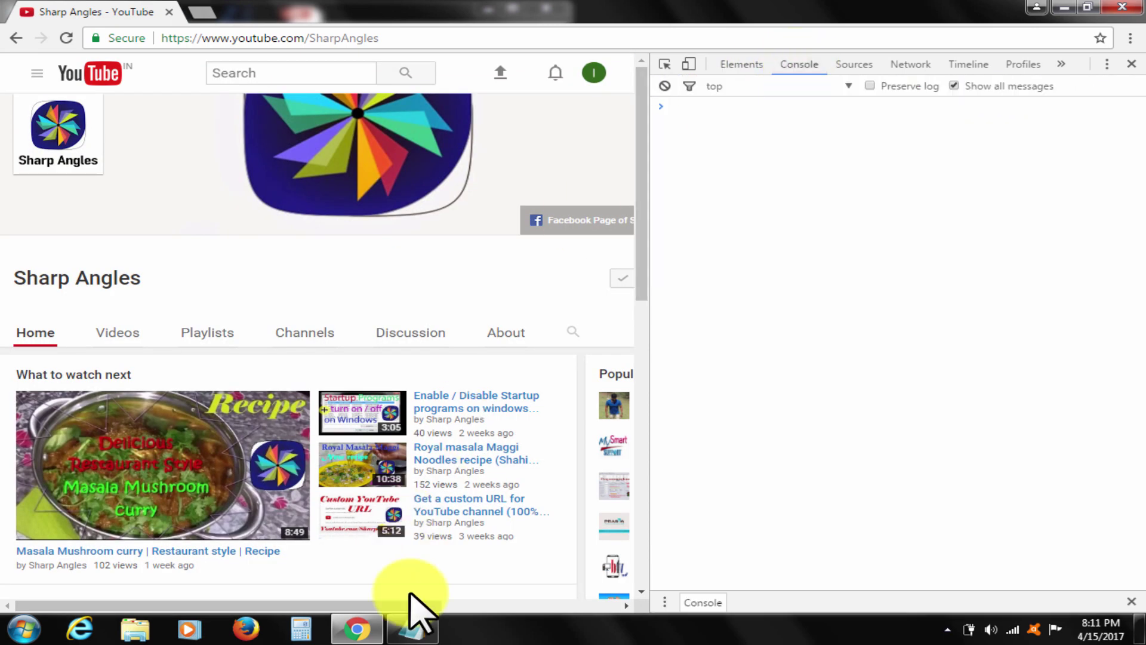
# Copy the document.cookie line from the mush note and paste it into the console.
pyautogui.click(412, 627)
pyautogui.click(417, 184)
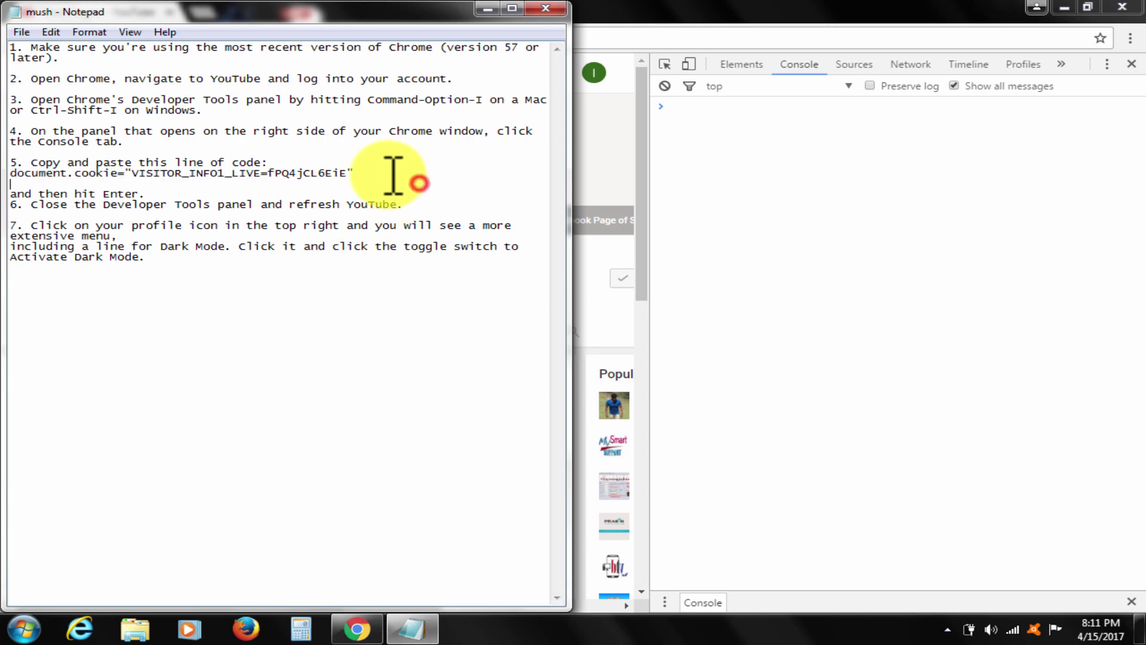
pyautogui.rightClick(52, 170)
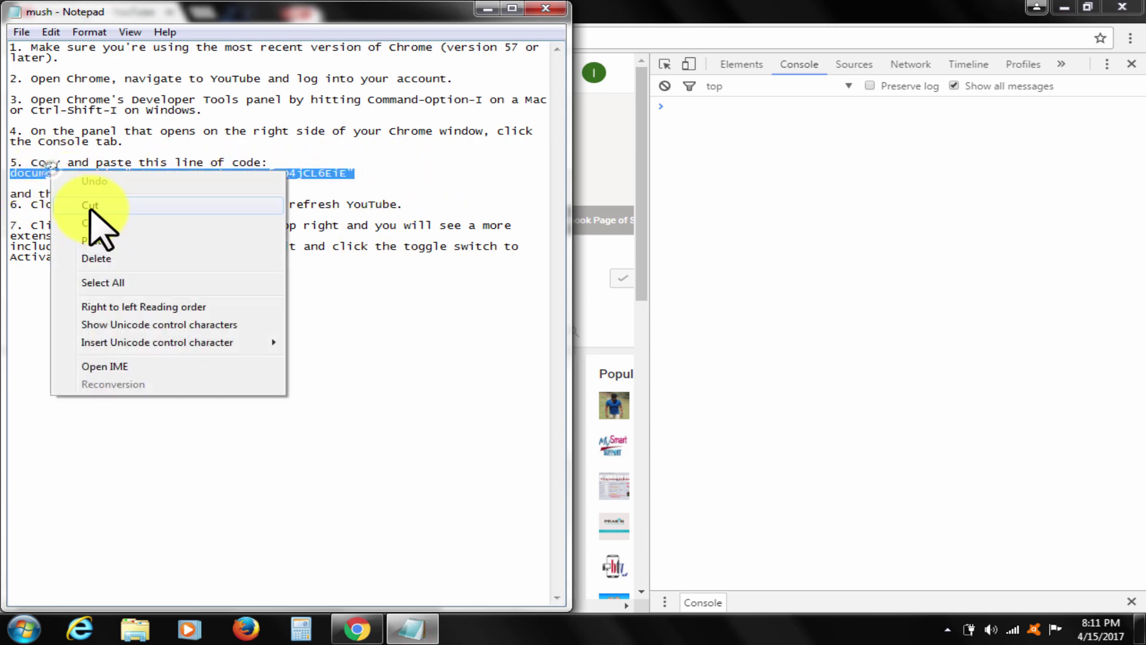
pyautogui.click(99, 223)
pyautogui.click(750, 133)
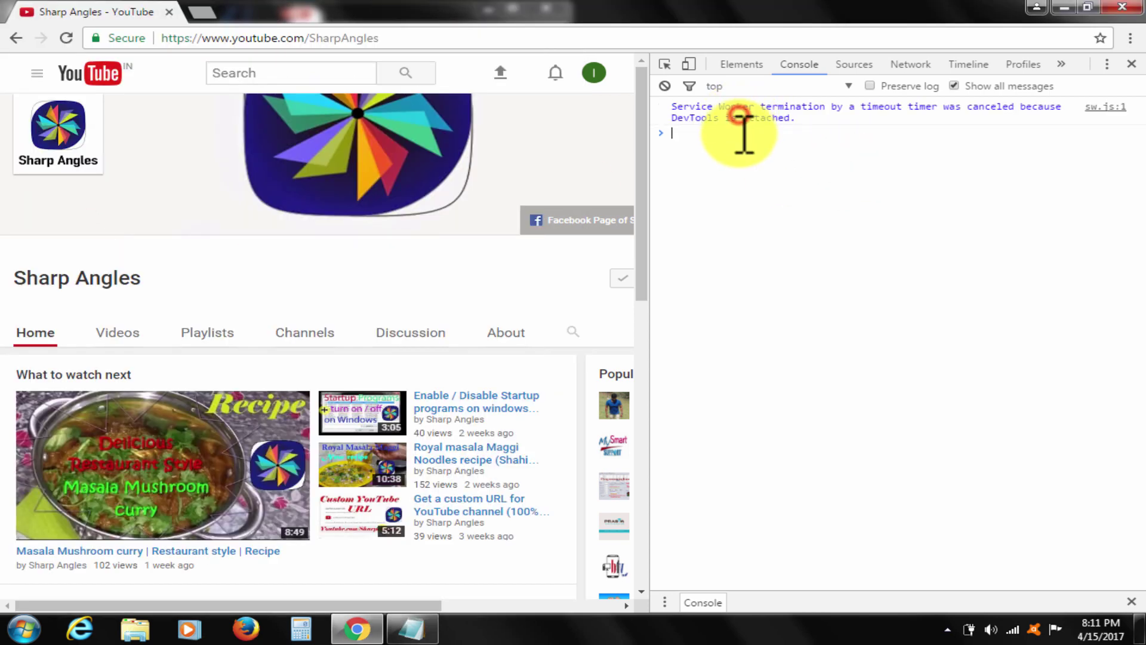
pyautogui.rightClick(736, 140)
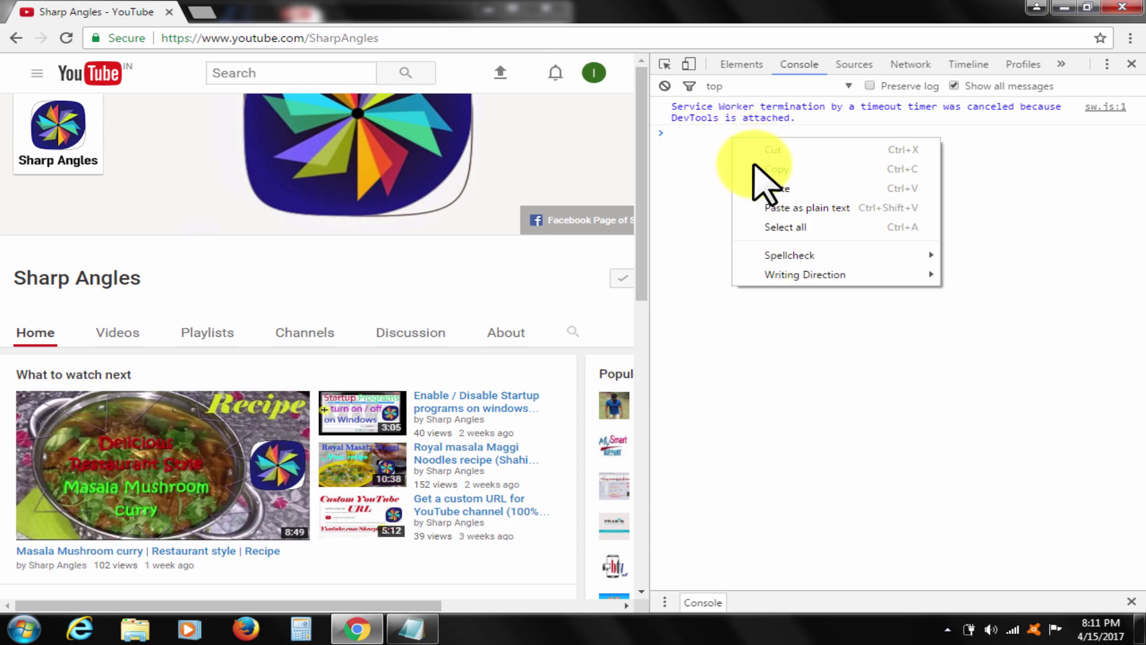
pyautogui.click(788, 191)
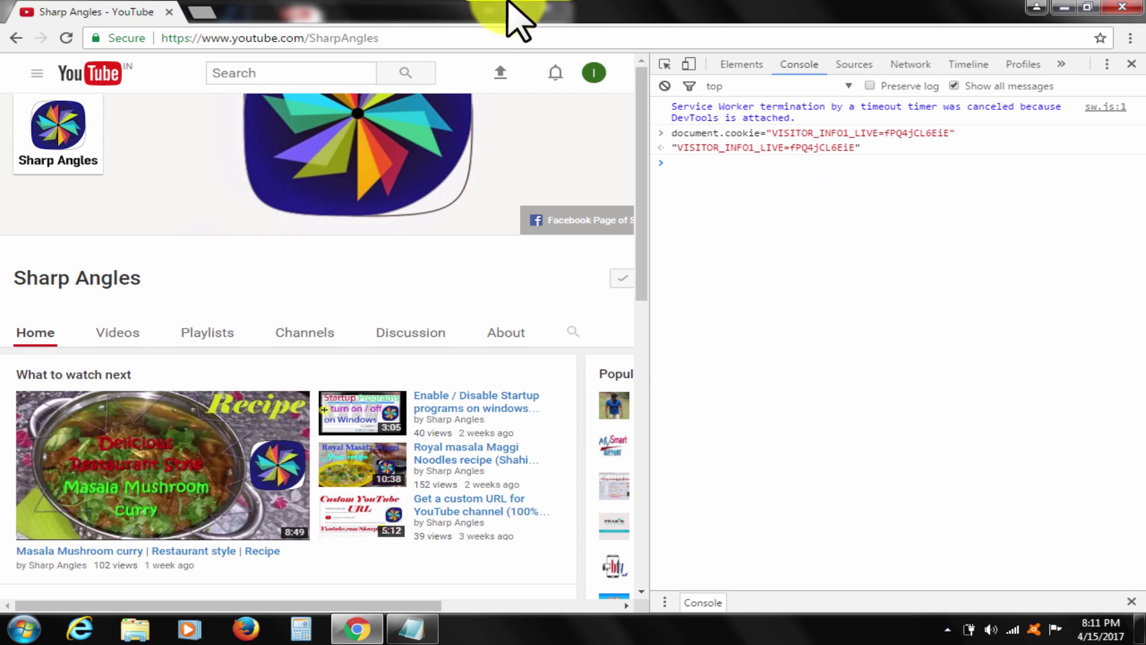
# Close DevTools, reload the Sharp Angles channel page, and open then close the account menu.
pyautogui.click(1132, 65)
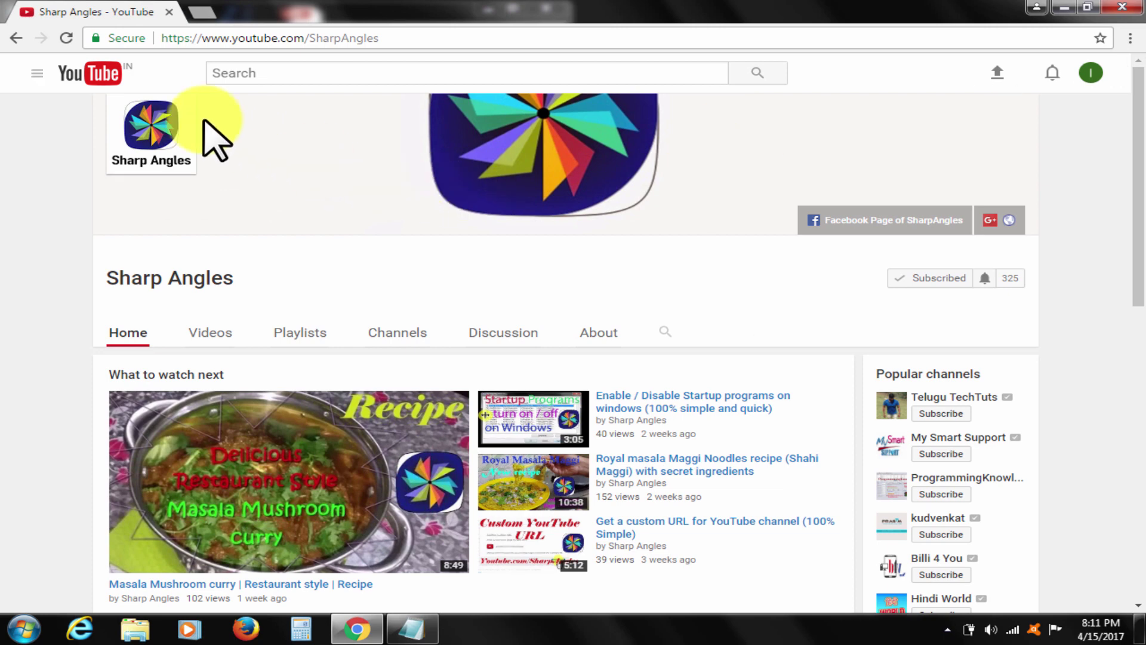
pyautogui.click(66, 38)
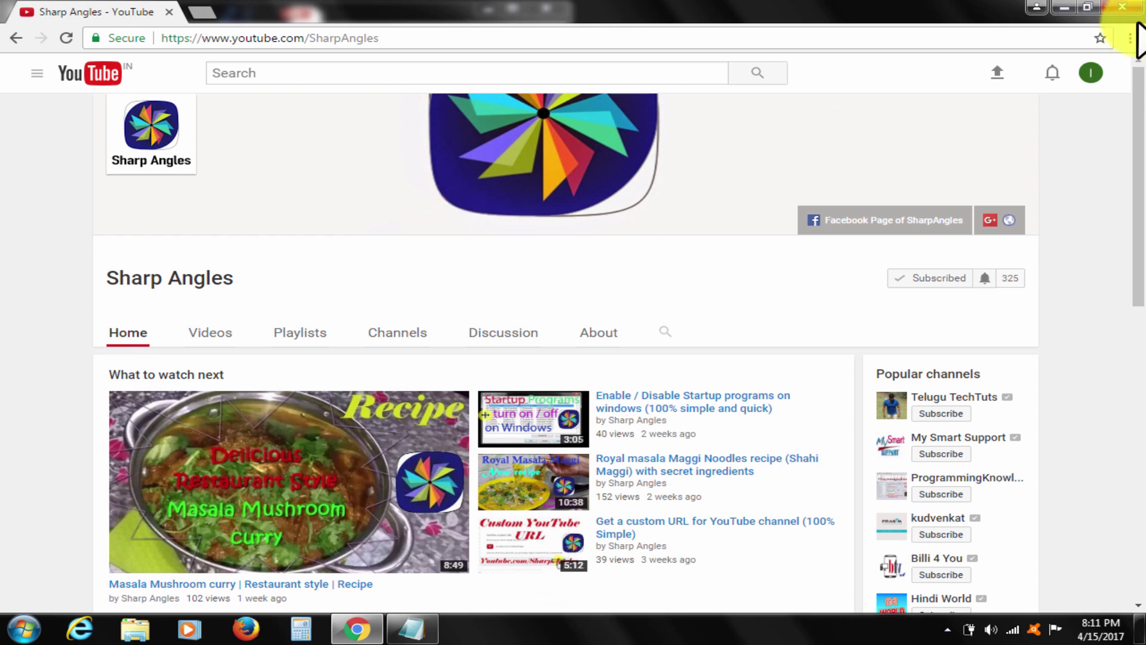
pyautogui.click(1096, 73)
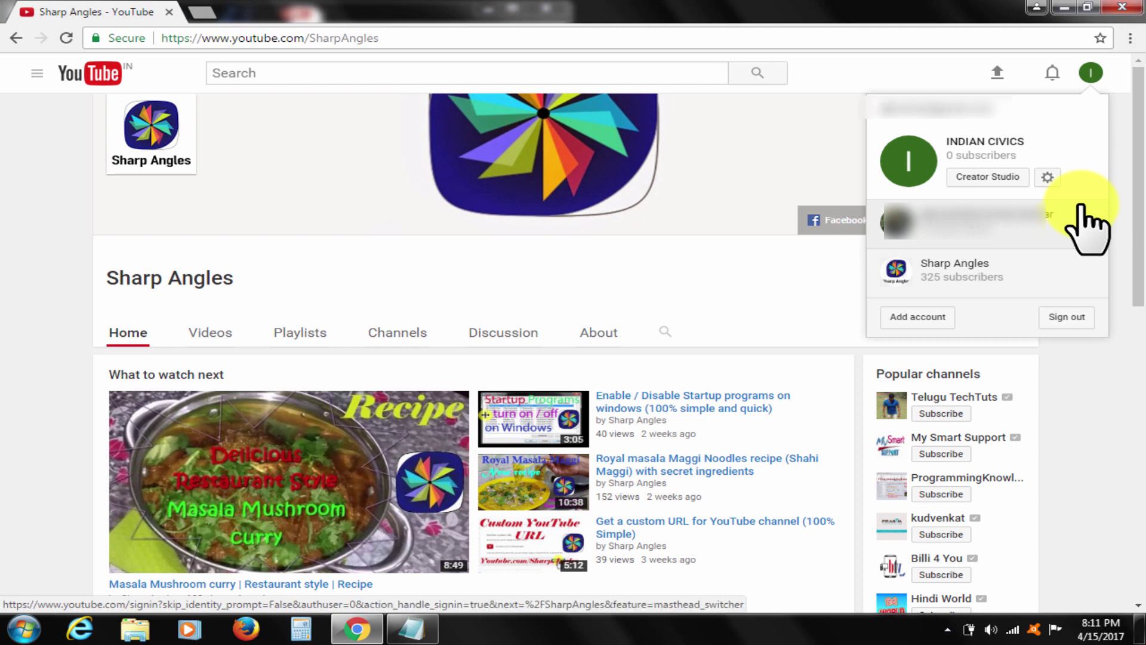
pyautogui.click(1092, 72)
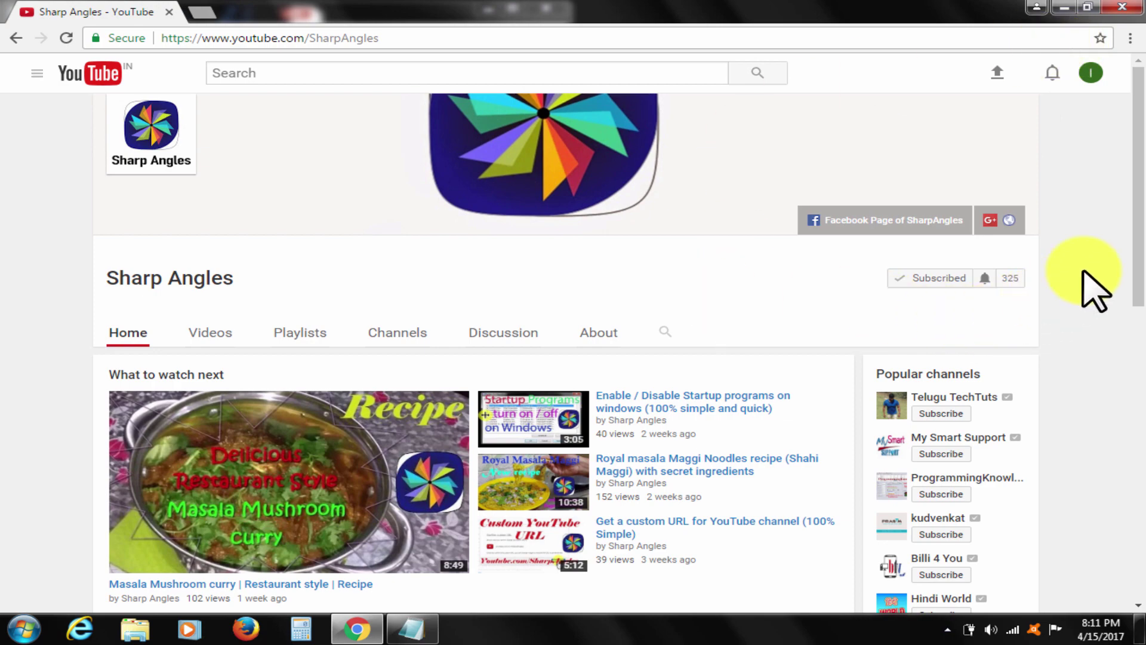
pyautogui.scroll(-5, 1088, 304)
pyautogui.scroll(-5, 1089, 305)
pyautogui.scroll(-3, 1091, 309)
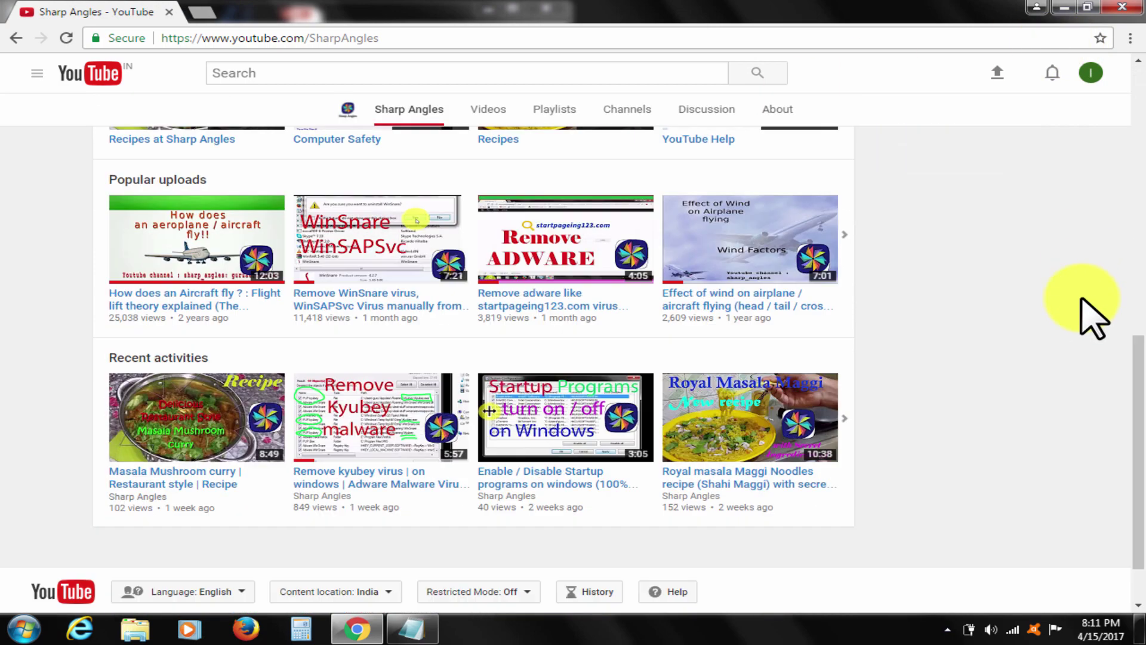
pyautogui.scroll(-5, 1091, 309)
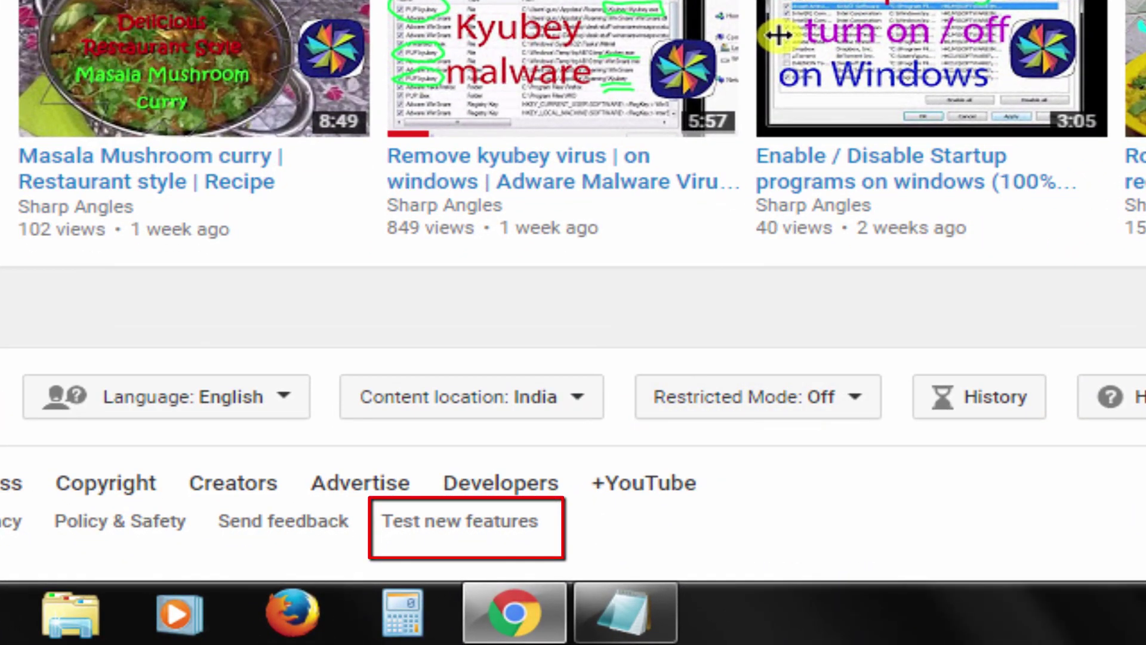
# Choose Try new YouTube under Test new features, reload TestTube, then return to YouTube home.
pyautogui.click(460, 524)
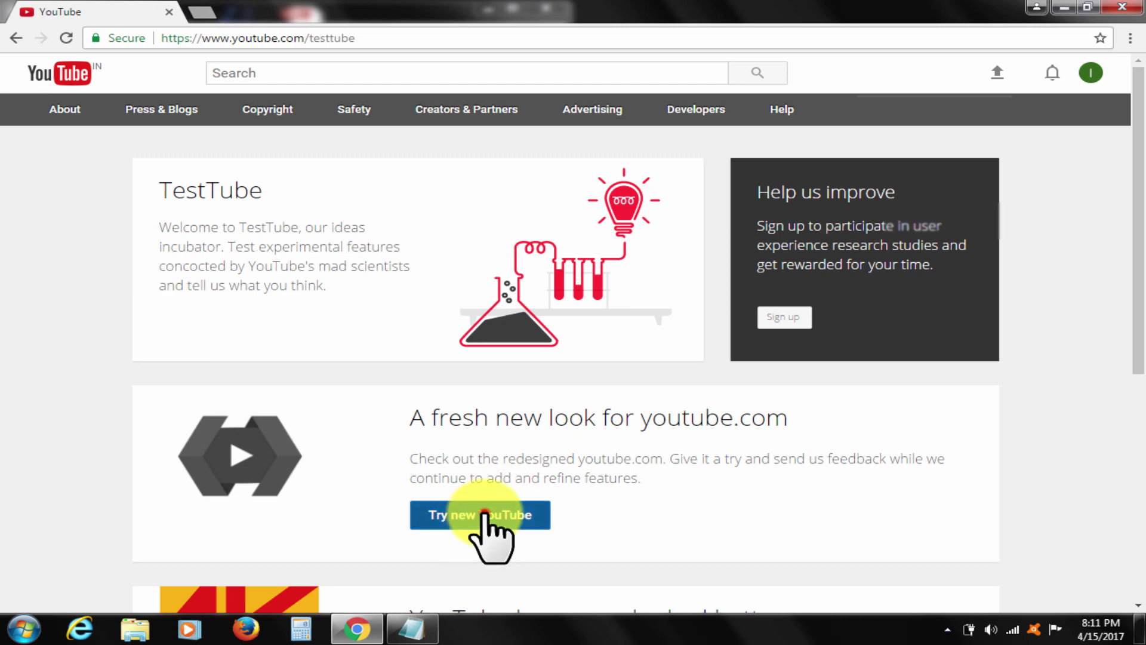
pyautogui.click(489, 515)
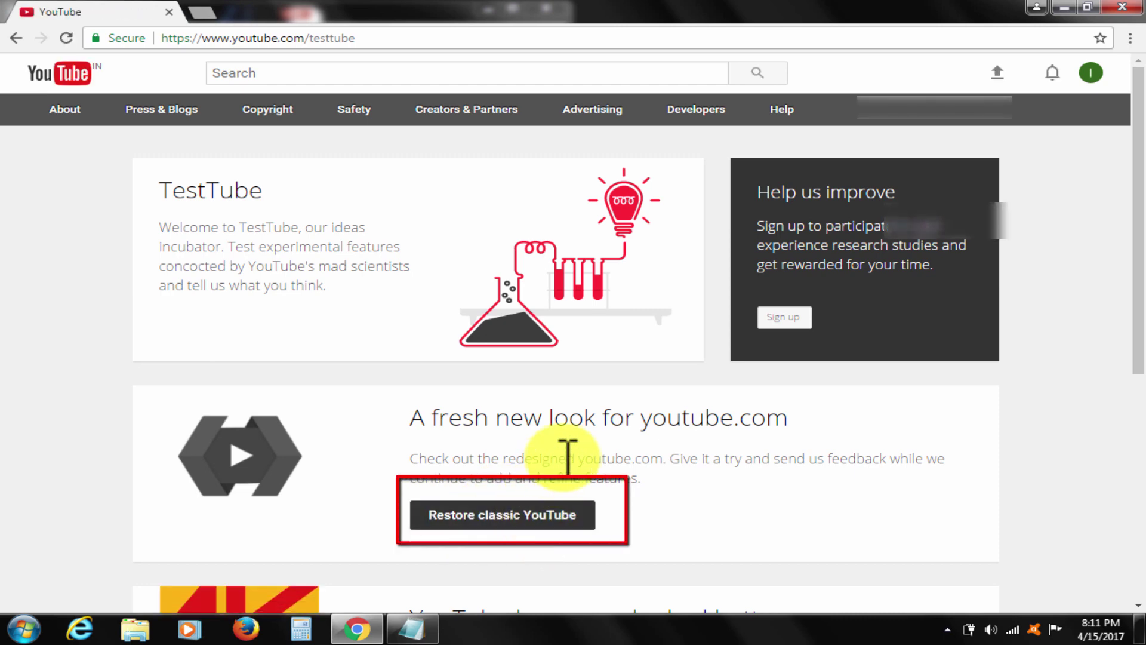
pyautogui.click(1090, 73)
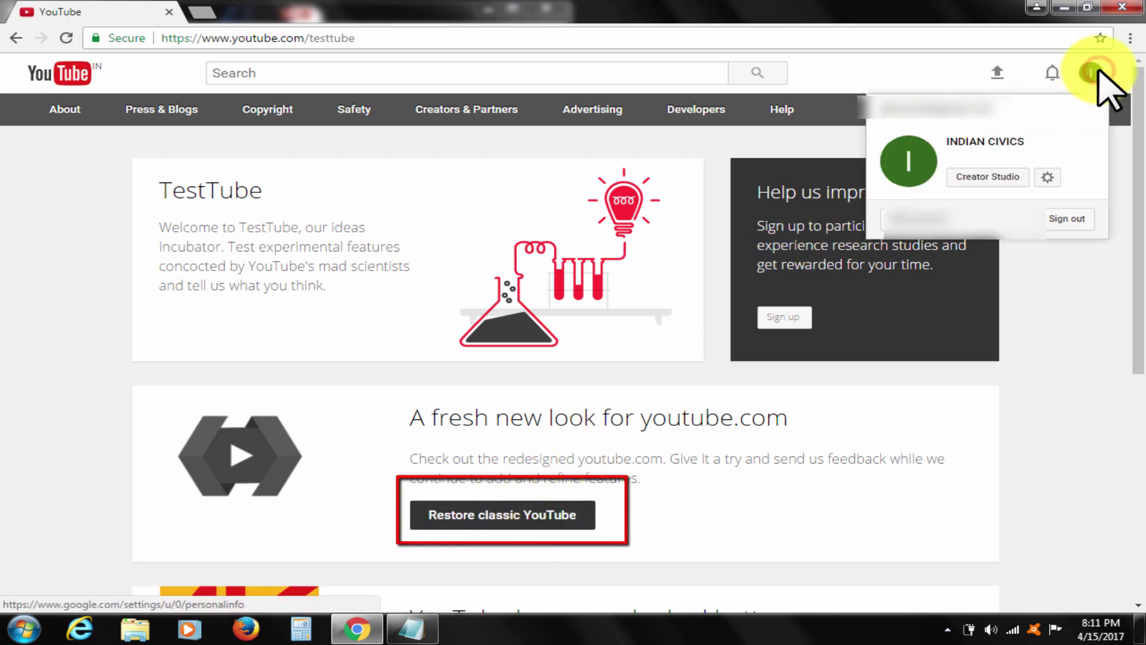
pyautogui.click(824, 322)
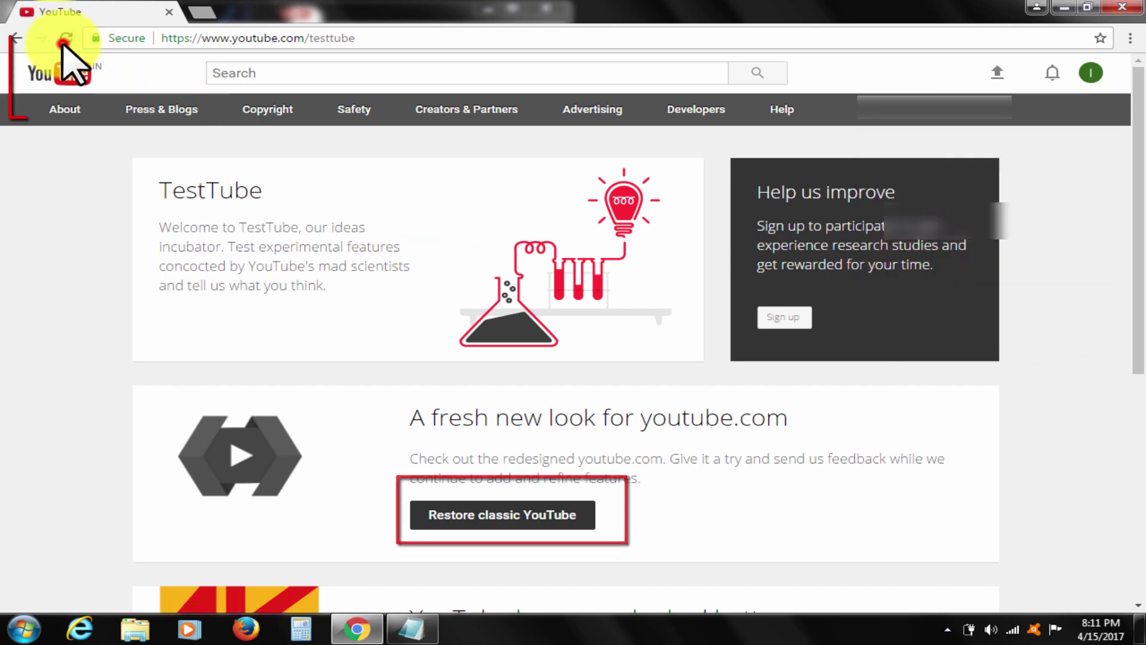
pyautogui.click(68, 41)
pyautogui.click(646, 154)
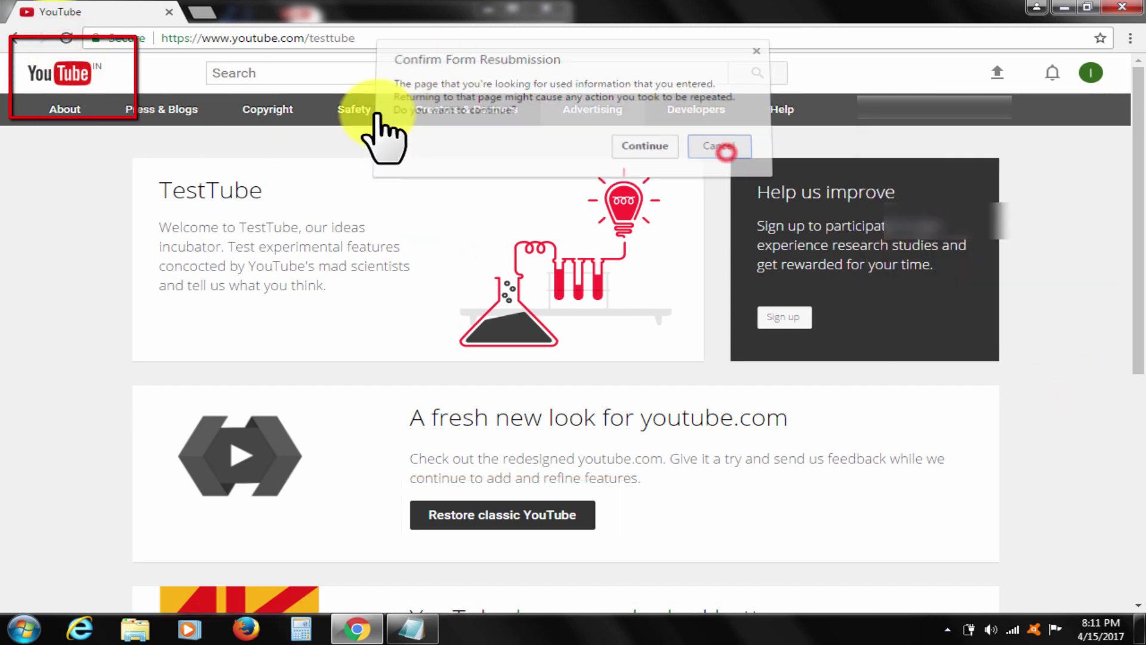
pyautogui.click(41, 85)
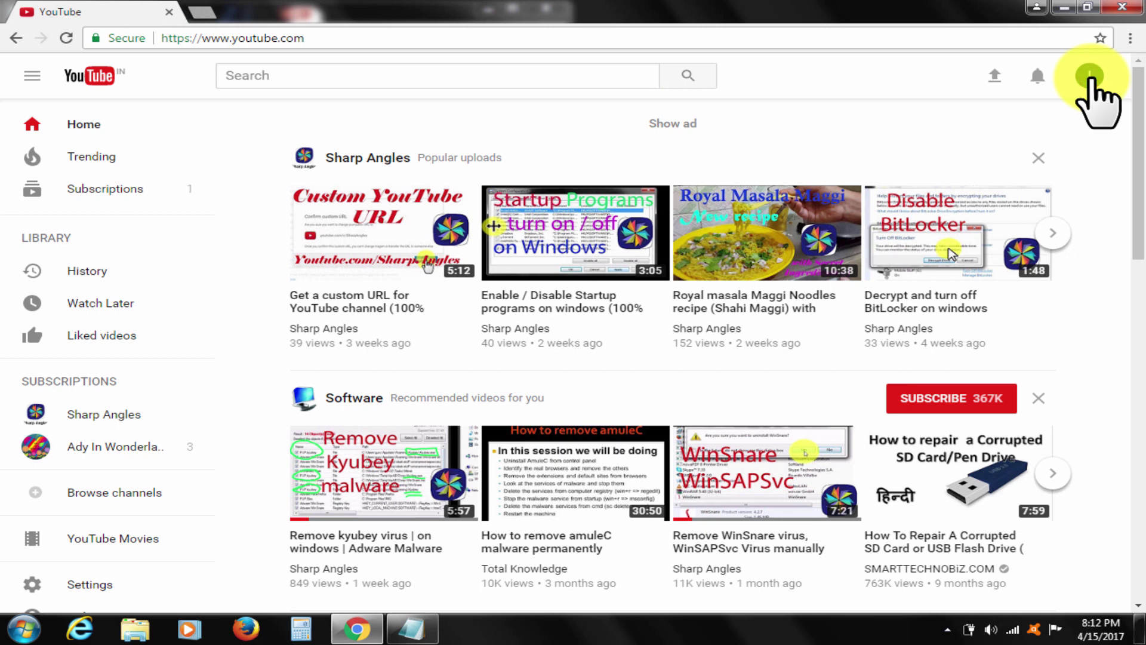
# Flip the Activate Dark Mode toggle from the account menu, then open the Startup programs video.
pyautogui.click(1090, 76)
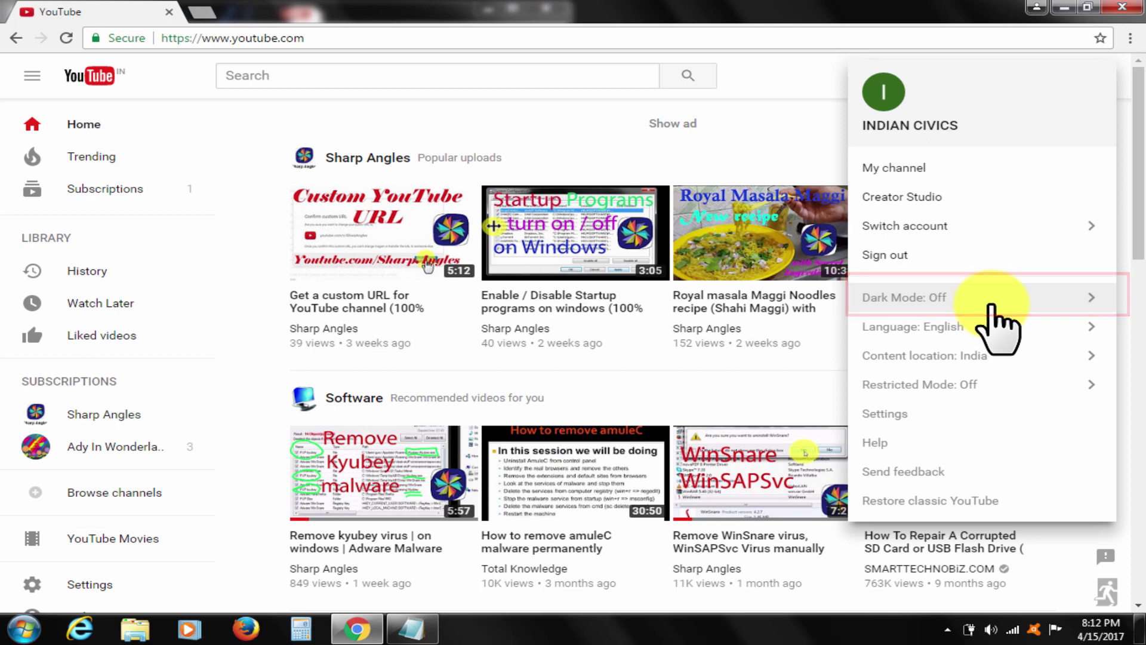
pyautogui.click(993, 297)
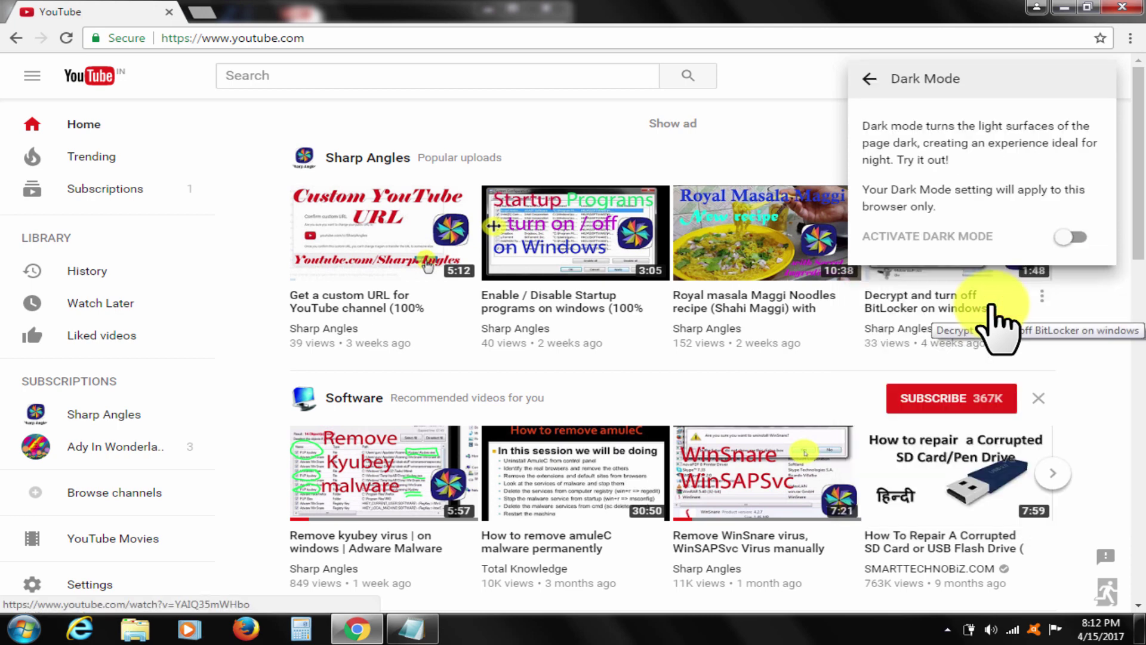
pyautogui.click(1066, 237)
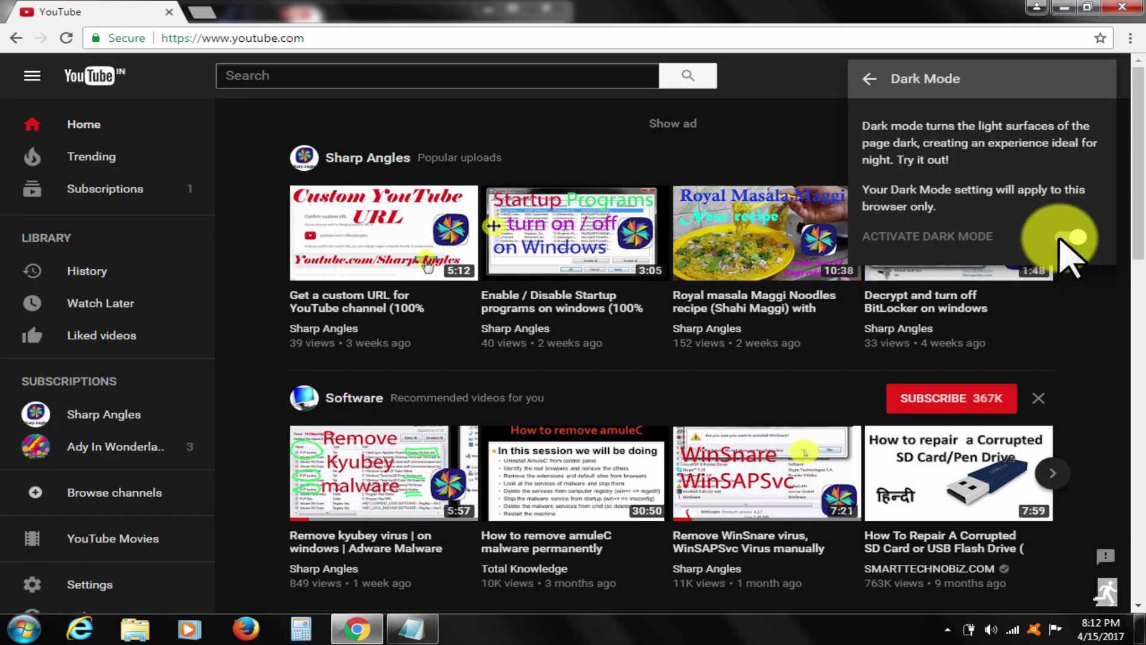
pyautogui.click(1070, 240)
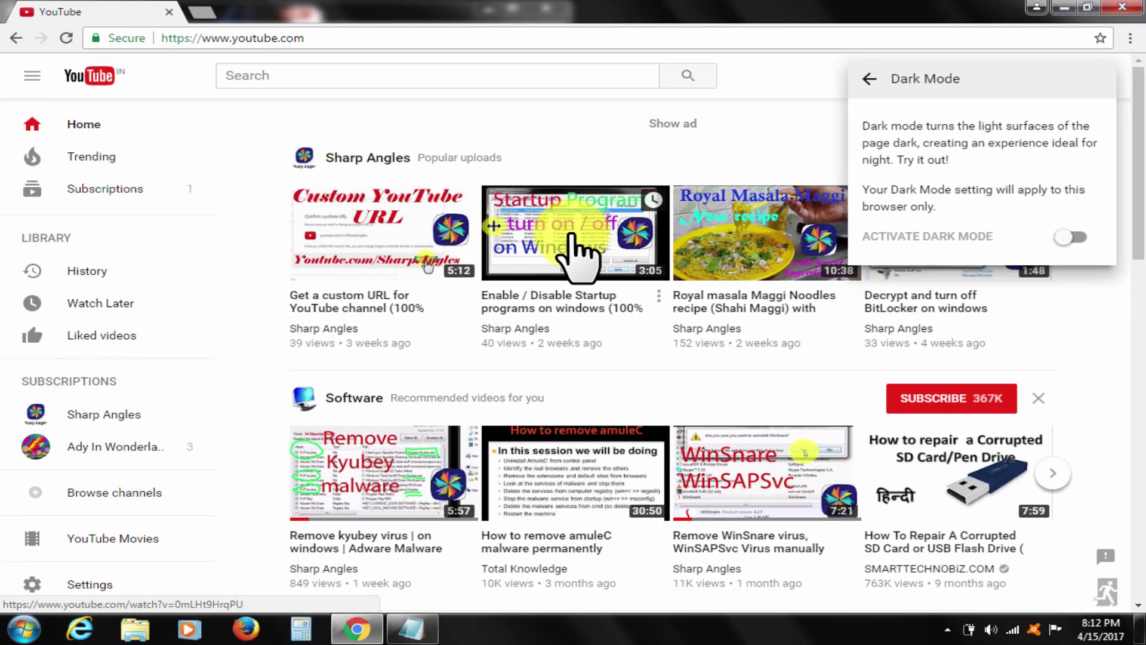
pyautogui.click(582, 251)
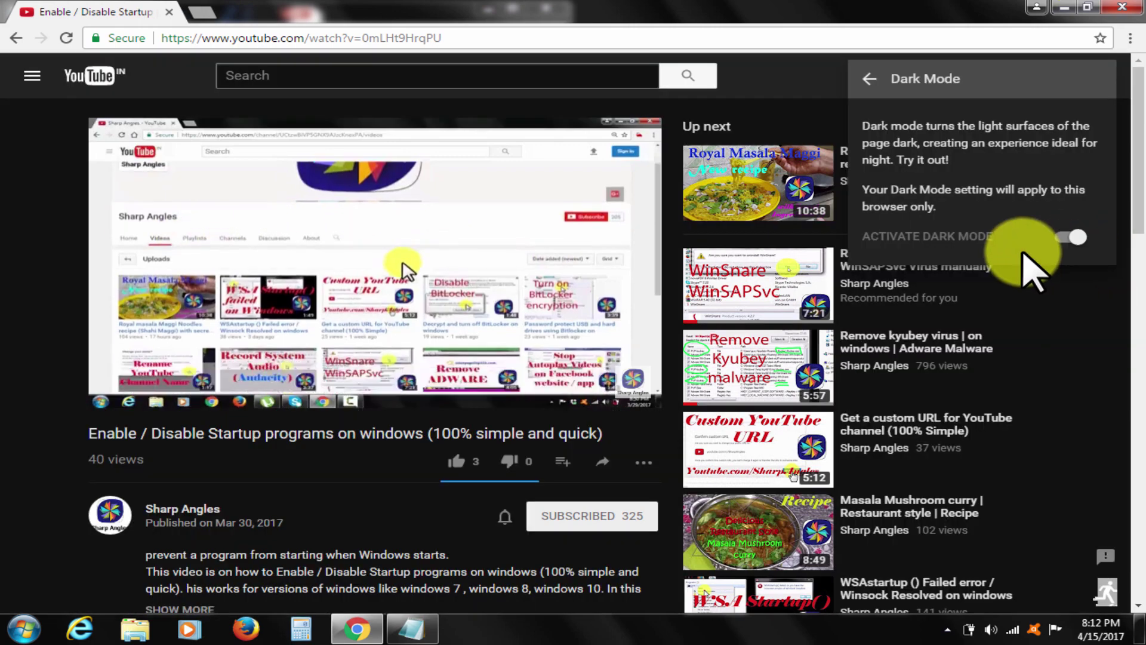
# Close the Dark Mode panel, open Sharp Angles' VIDEOS tab, then bring Notepad forward.
pyautogui.click(27, 417)
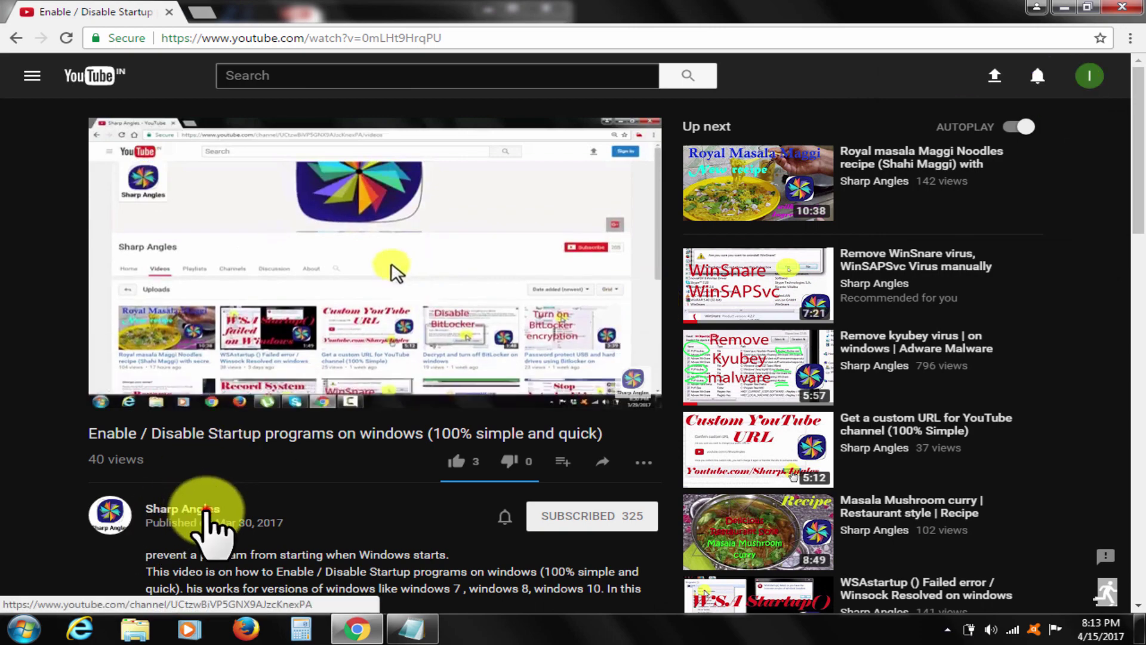
pyautogui.click(197, 511)
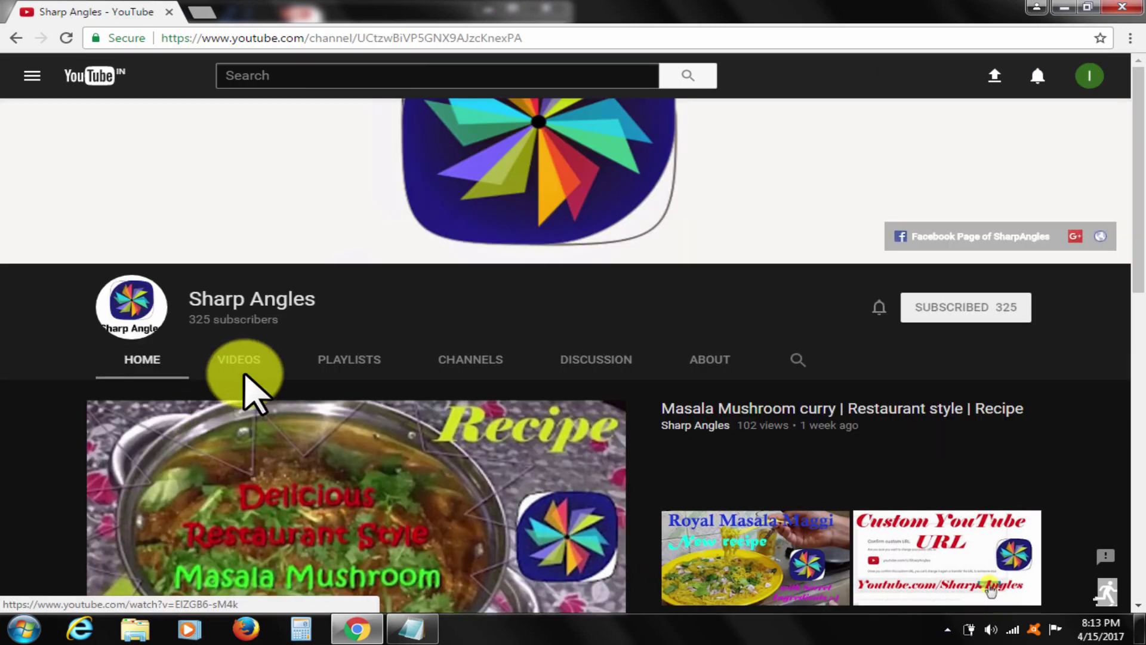
pyautogui.click(238, 359)
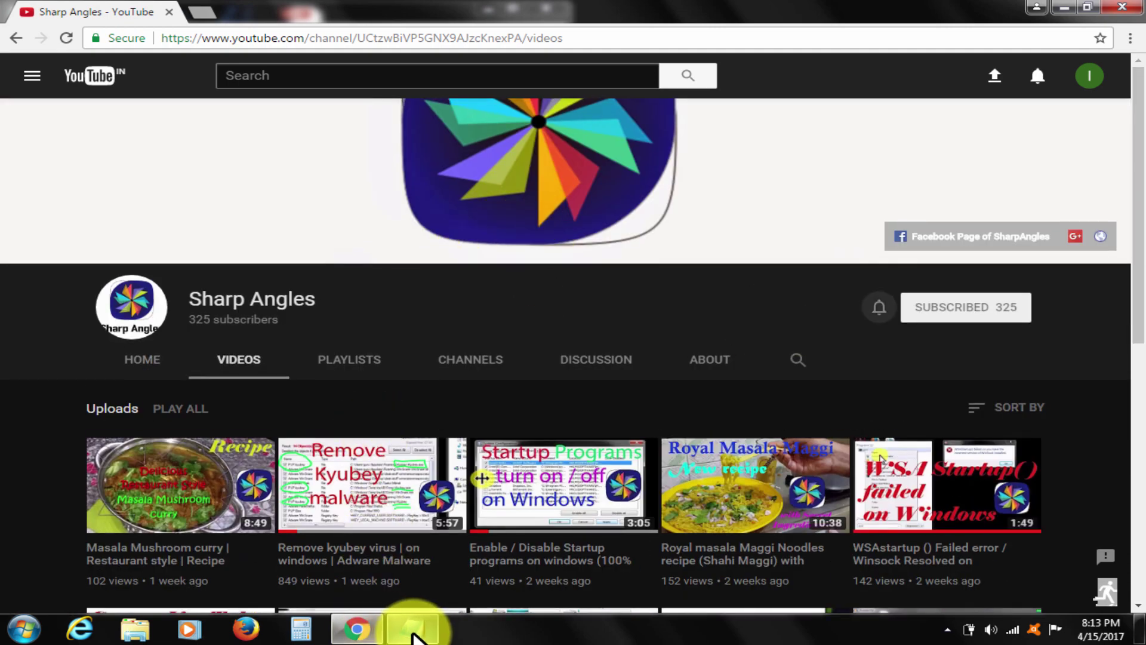
pyautogui.click(414, 629)
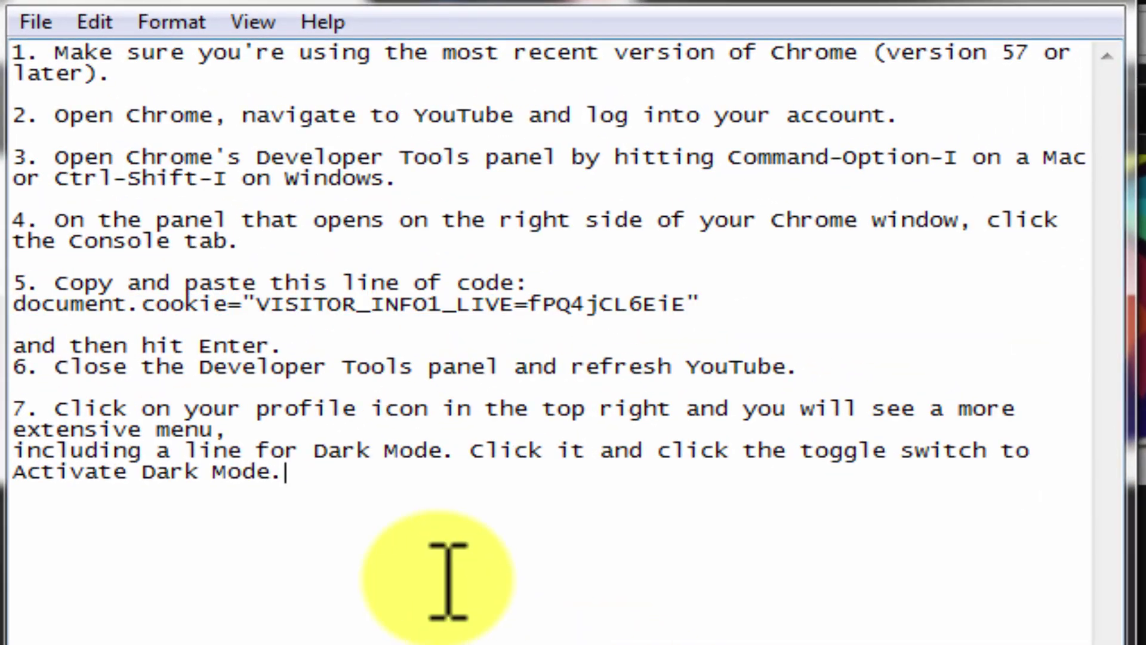
pyautogui.moveTo(295, 472); pyautogui.dragTo(18, 18)
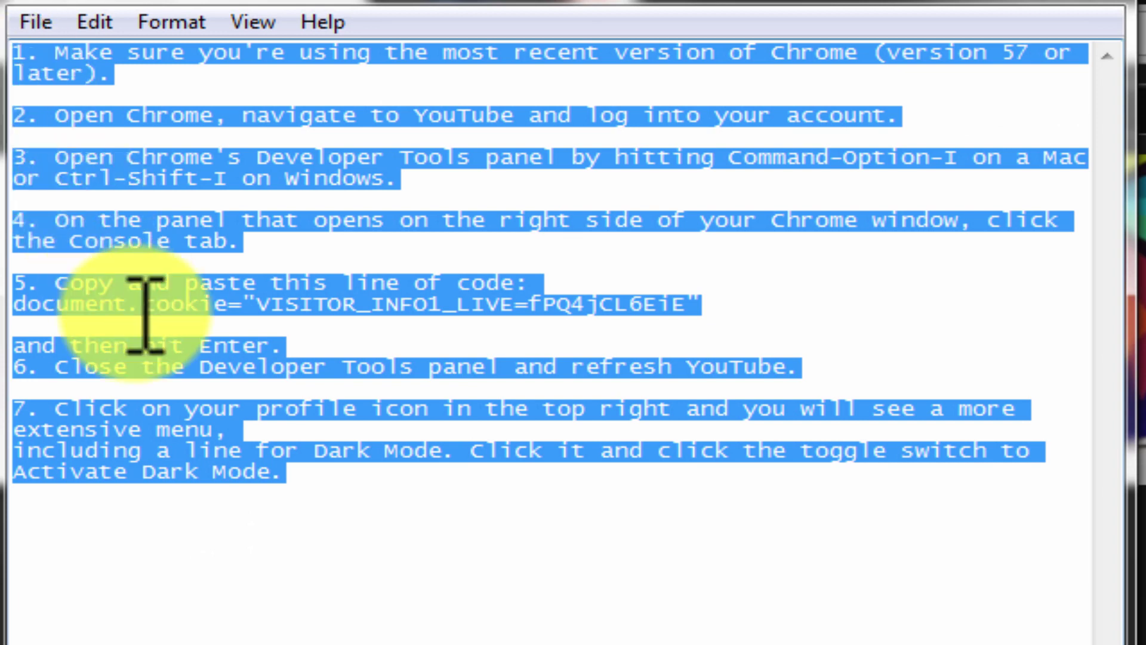
pyautogui.click(206, 446)
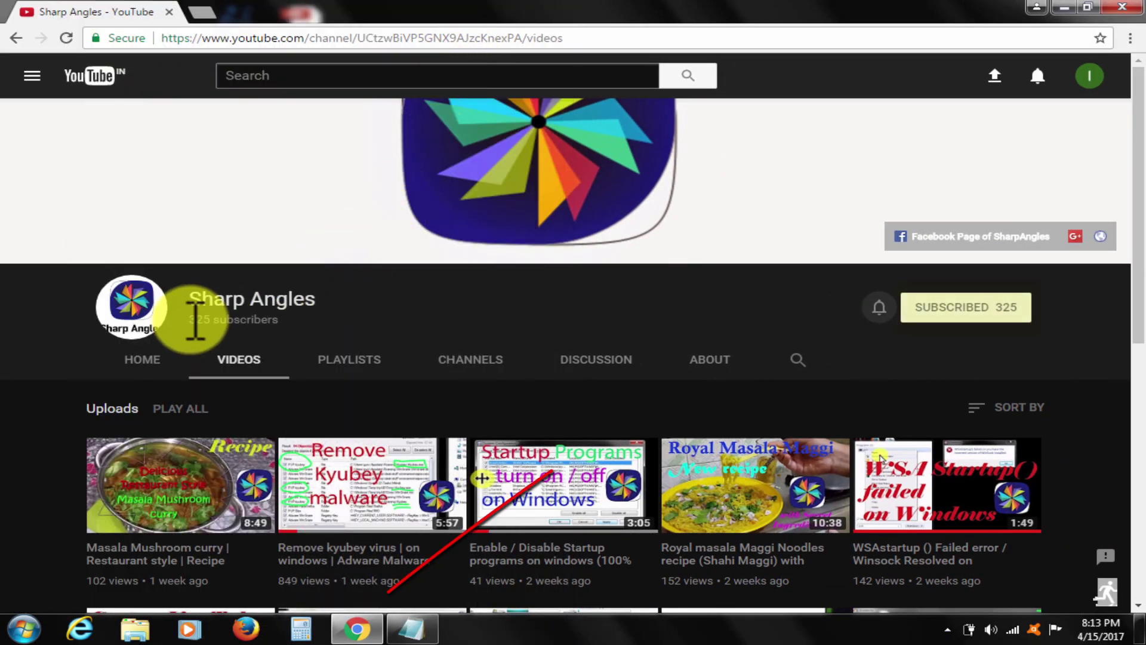
# Highlight the Sharp Angles channel name on the dark Videos page, then deselect it.
pyautogui.moveTo(190, 300); pyautogui.dragTo(337, 297)
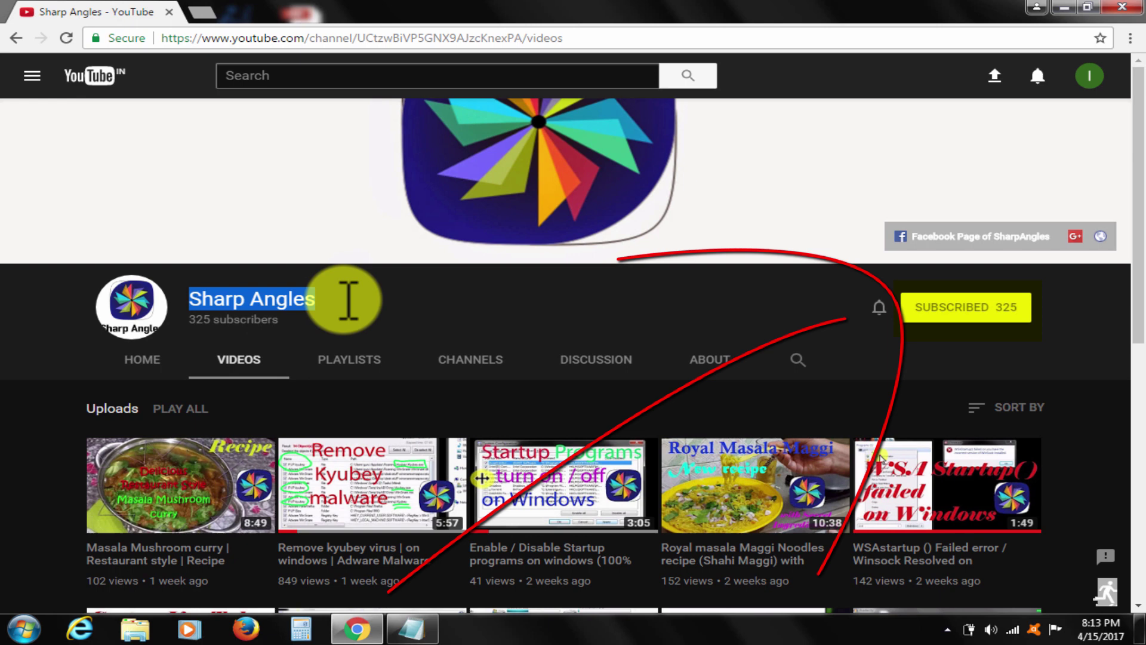
pyautogui.click(488, 318)
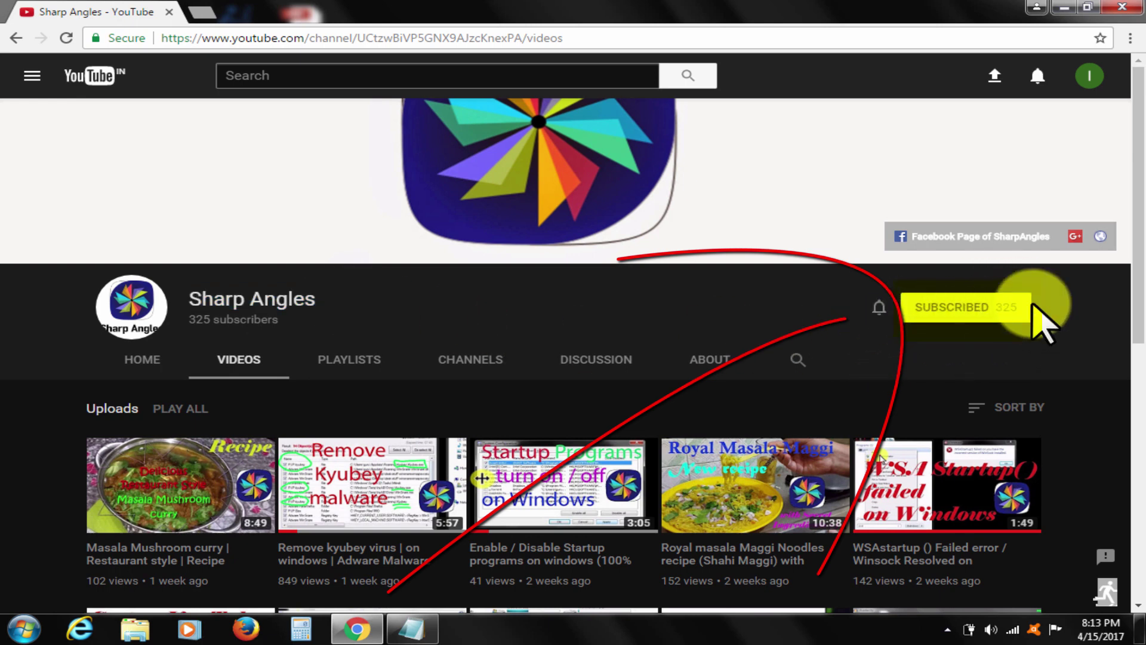